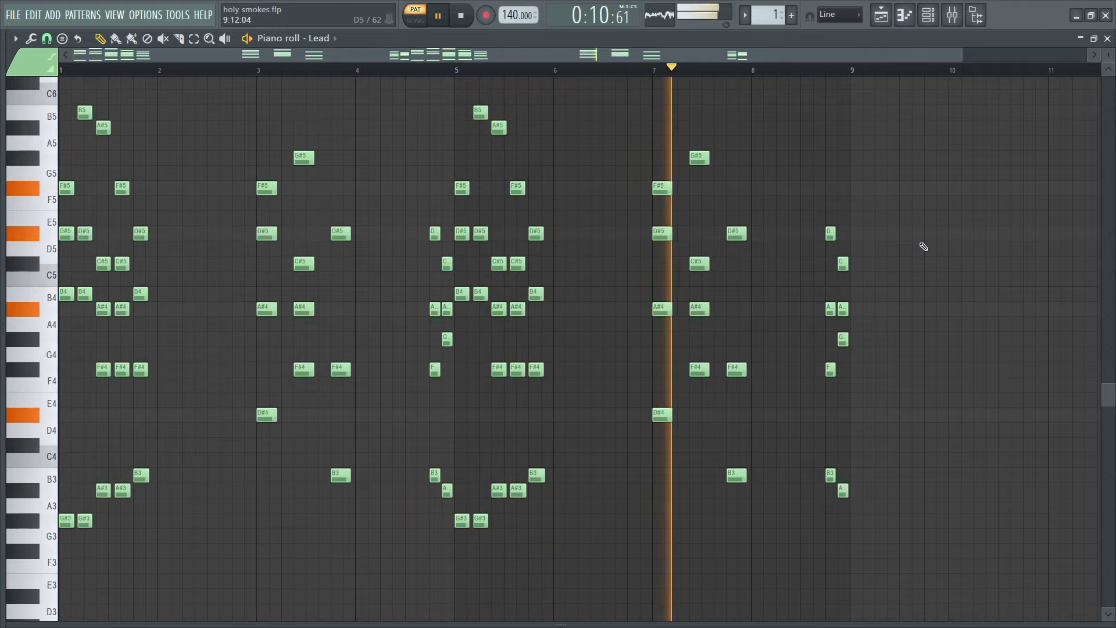
Step: Inspect the two Fruity parametric EQ 2 effects on the Lead's mixer track, Insert 6
{"action": "left_click", "coordinate": [929, 21]}
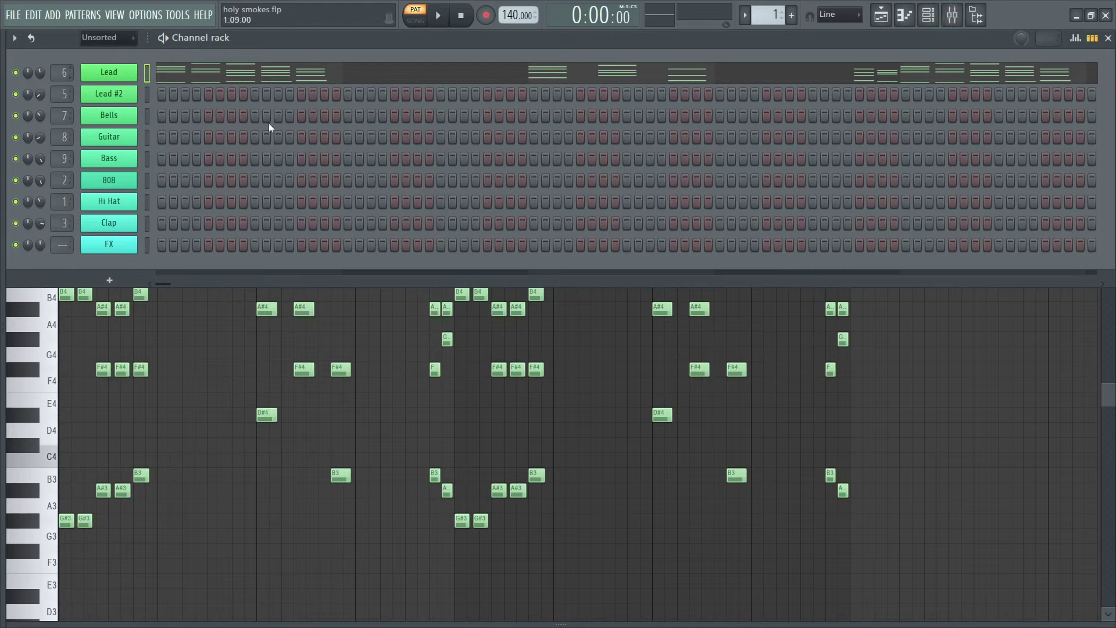
{"action": "left_click", "coordinate": [952, 21]}
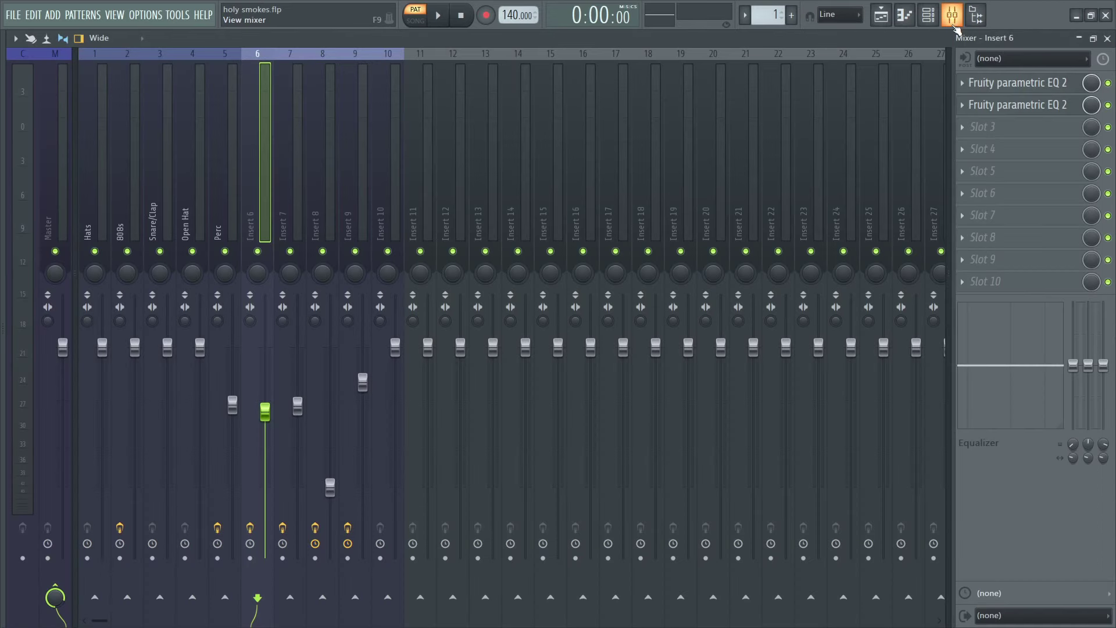
{"action": "left_click", "coordinate": [984, 88]}
{"action": "left_click", "coordinate": [991, 90]}
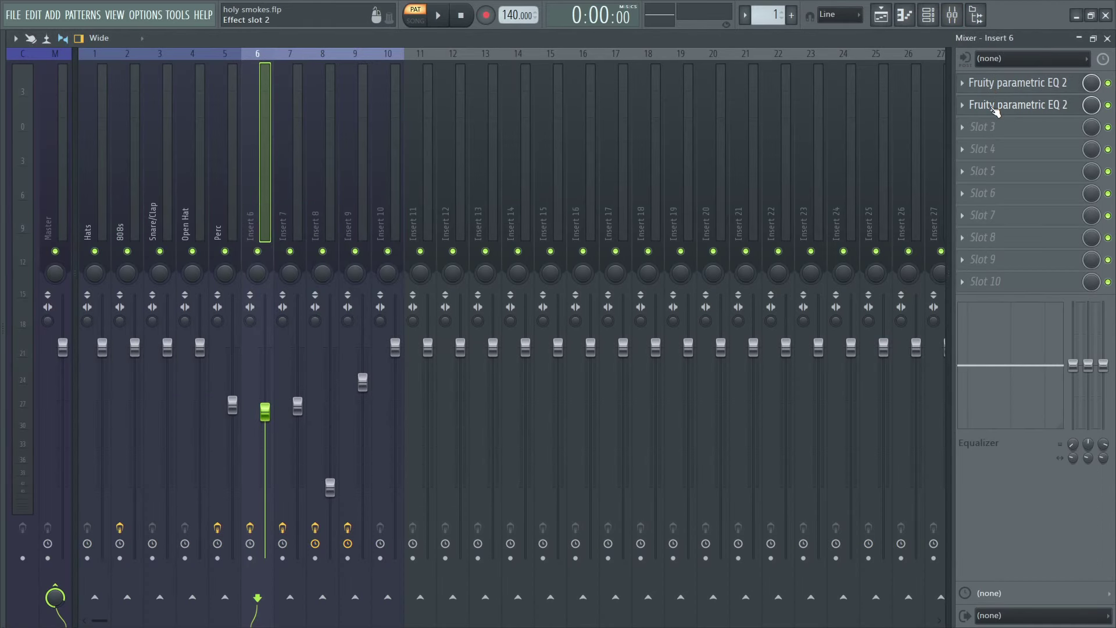
{"action": "left_click", "coordinate": [995, 108]}
{"action": "left_click", "coordinate": [995, 109]}
Step: Open the Lead channel's notes in the piano roll and play back pattern 1
{"action": "left_click", "coordinate": [929, 18]}
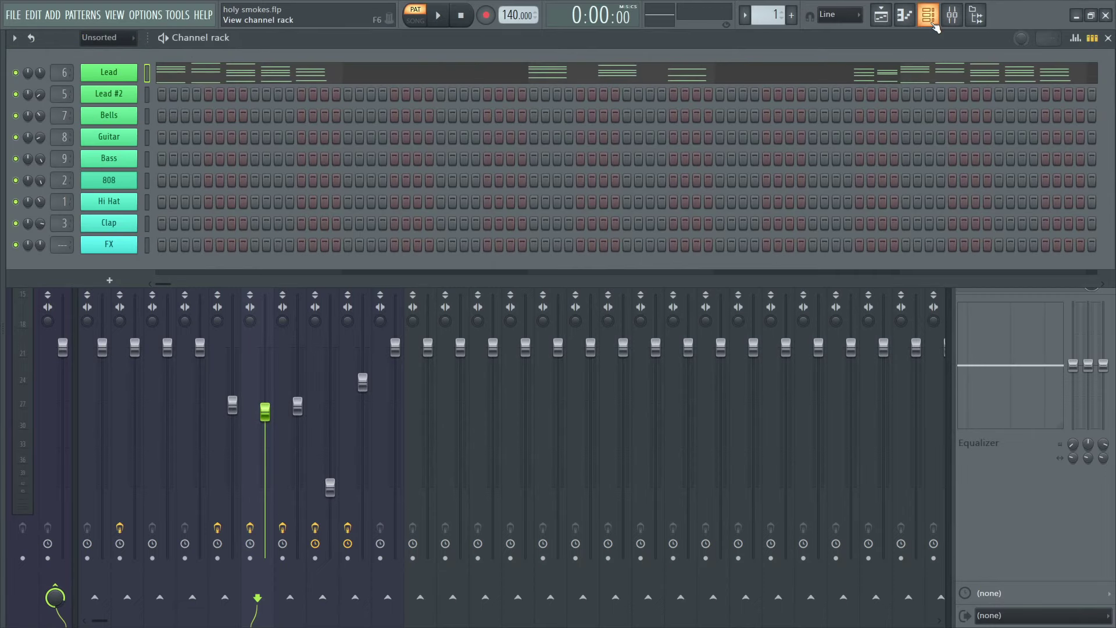
{"action": "left_click", "coordinate": [806, 81]}
{"action": "key", "text": "space"}
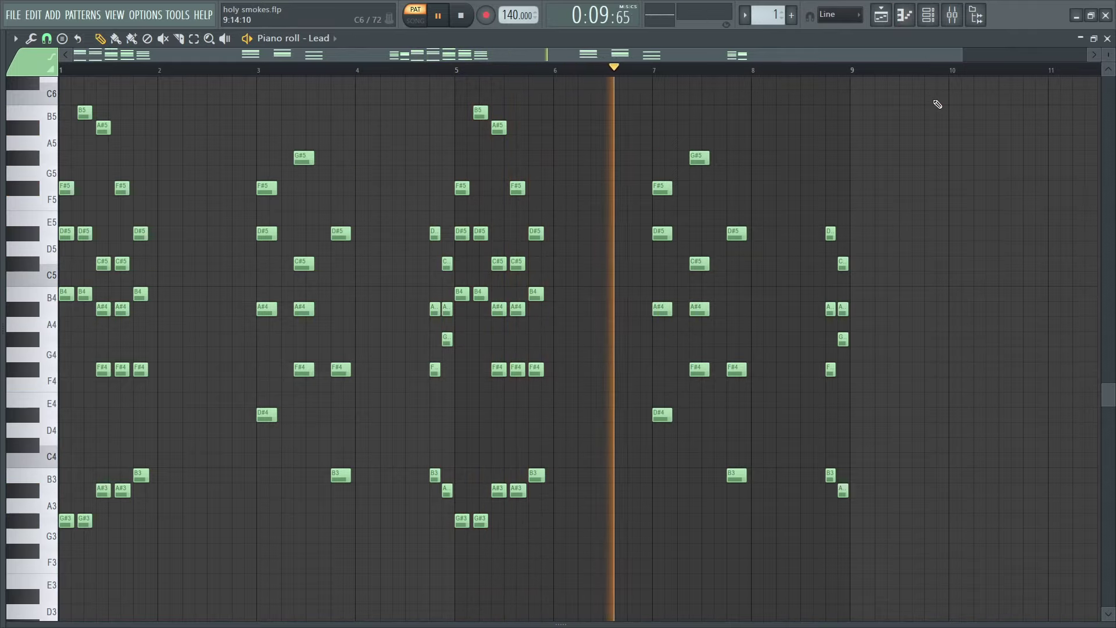
{"action": "scroll", "coordinate": [946, 142], "scroll_direction": "up", "scroll_amount": 1}
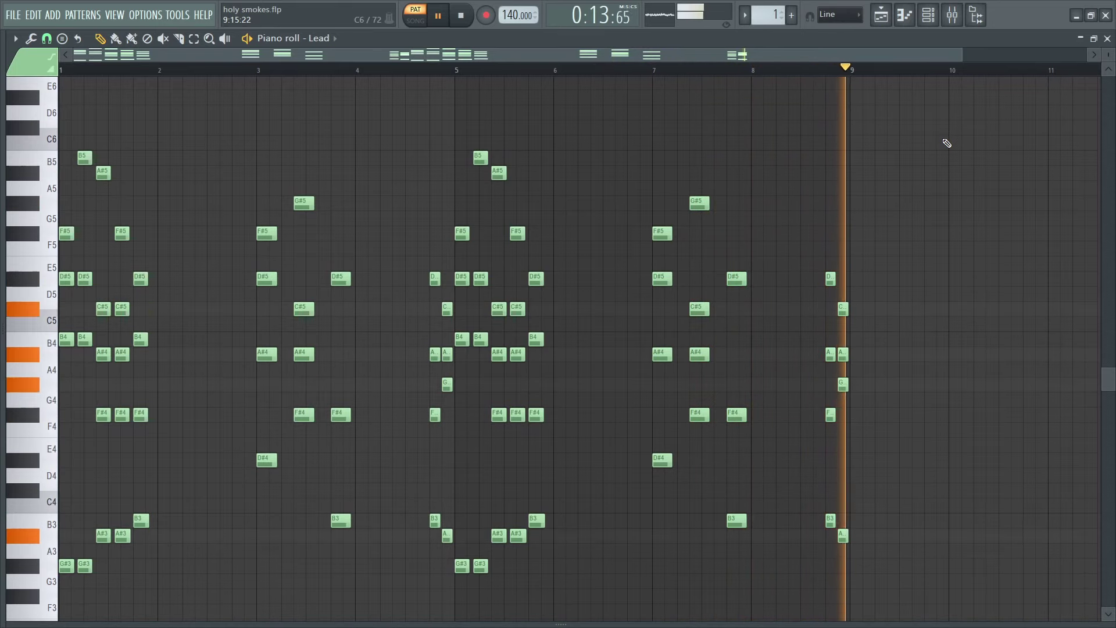
Step: Switch to pattern 2, open the Lead #2 notes in the piano roll and play them back
{"action": "left_click", "coordinate": [939, 17]}
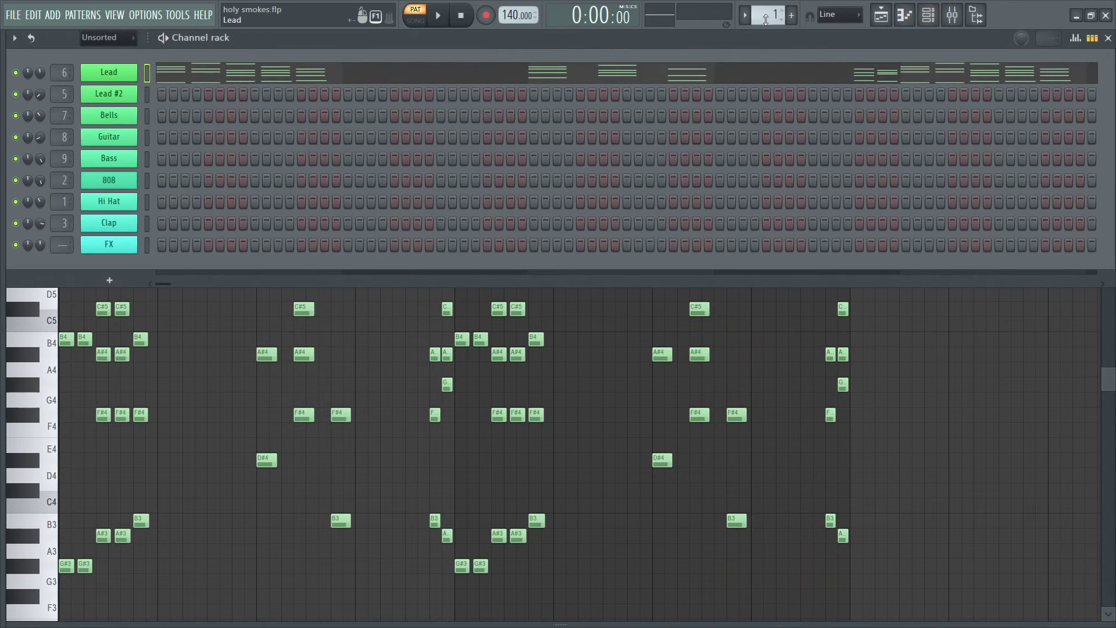
{"action": "scroll", "coordinate": [765, 20], "scroll_direction": "up", "scroll_amount": 1}
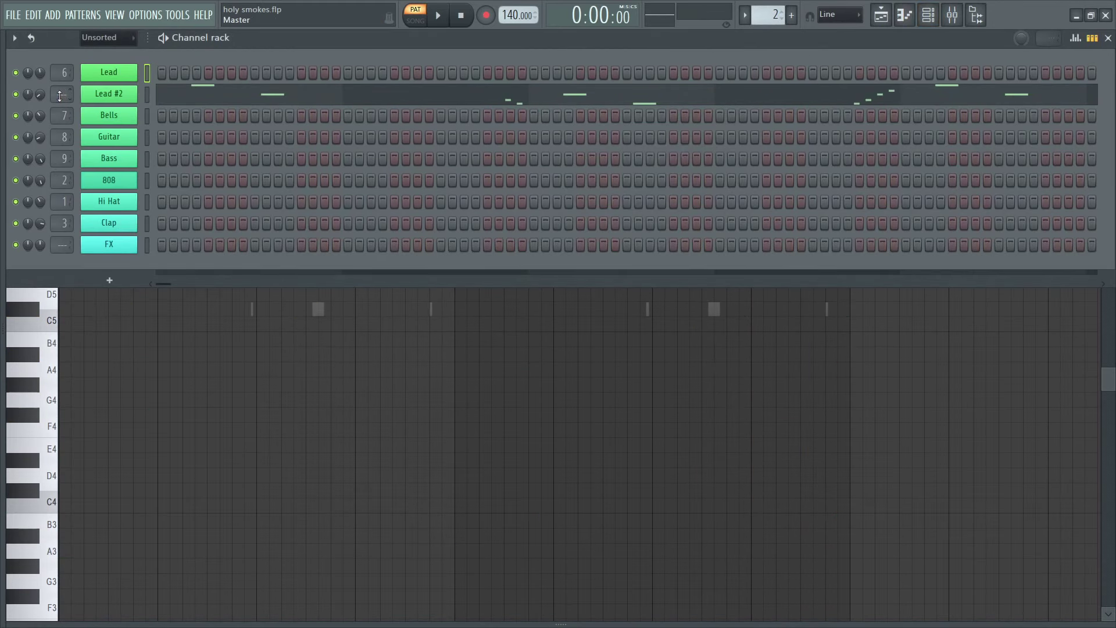
{"action": "left_click", "coordinate": [213, 107]}
{"action": "key", "text": "space"}
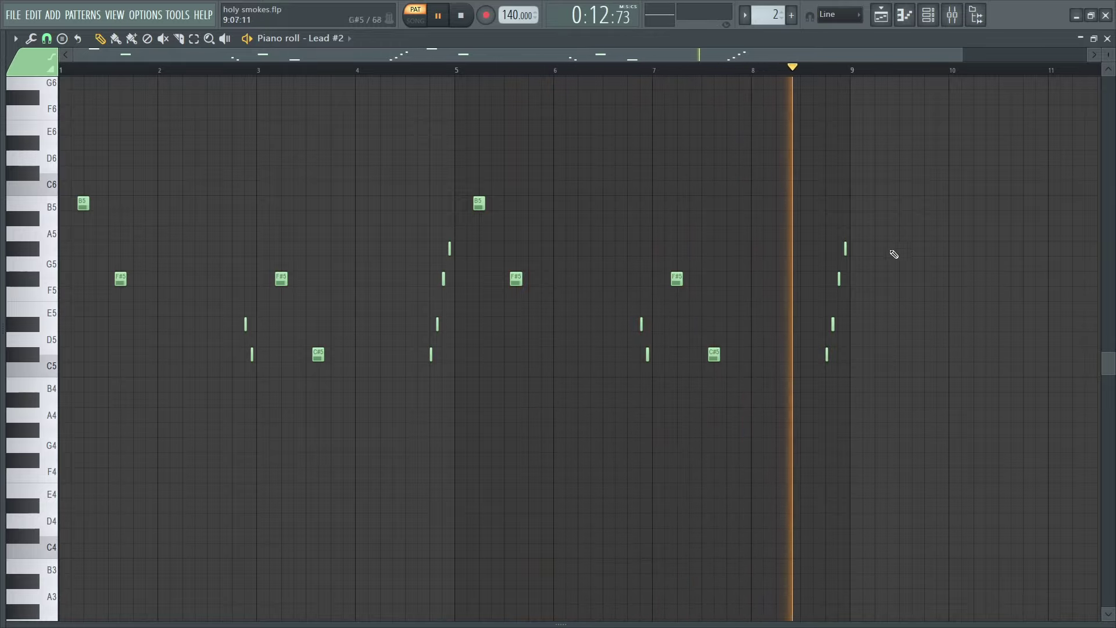
Step: Inspect the Fruity parametric EQ 2 and Fruity Fast Dist effects on Lead #2's mixer track
{"action": "left_click", "coordinate": [929, 23]}
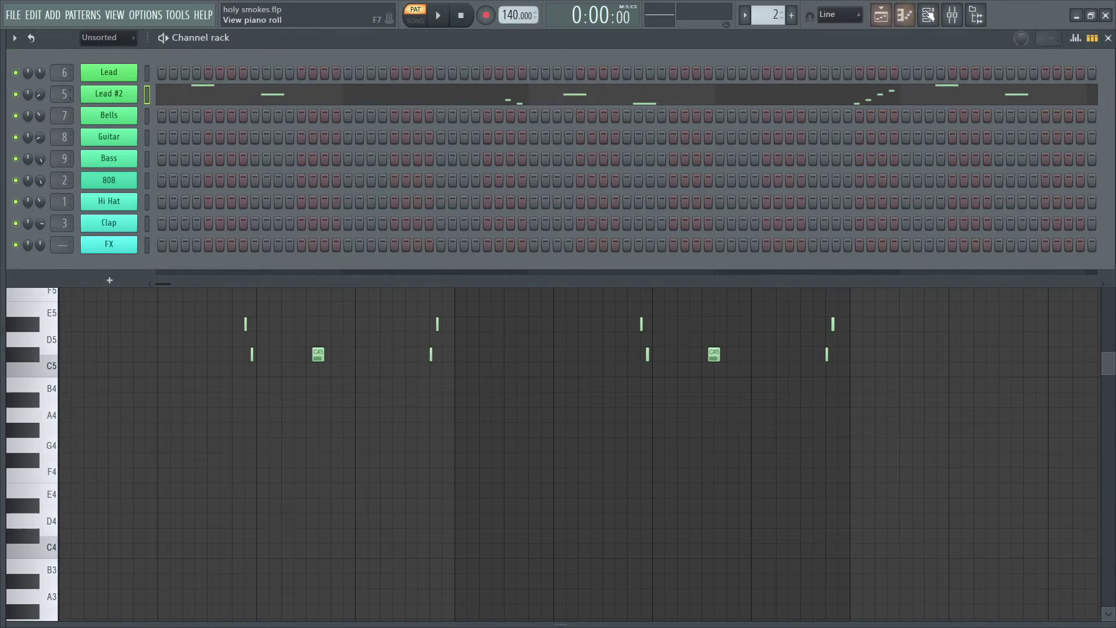
{"action": "left_click", "coordinate": [953, 15]}
{"action": "left_click", "coordinate": [1037, 85]}
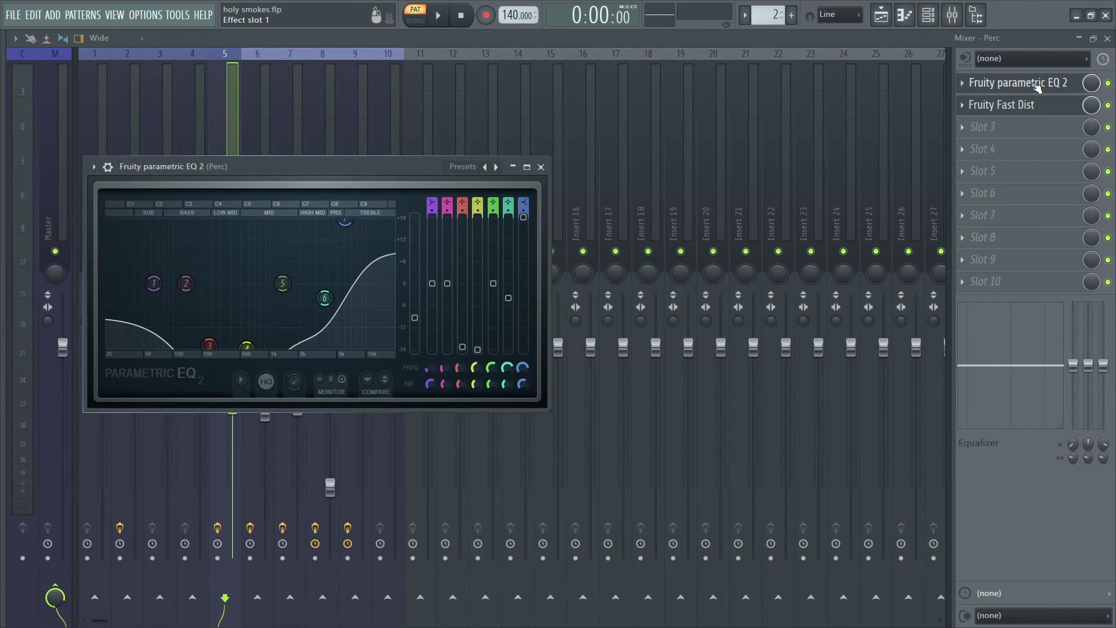
{"action": "left_click", "coordinate": [1037, 85]}
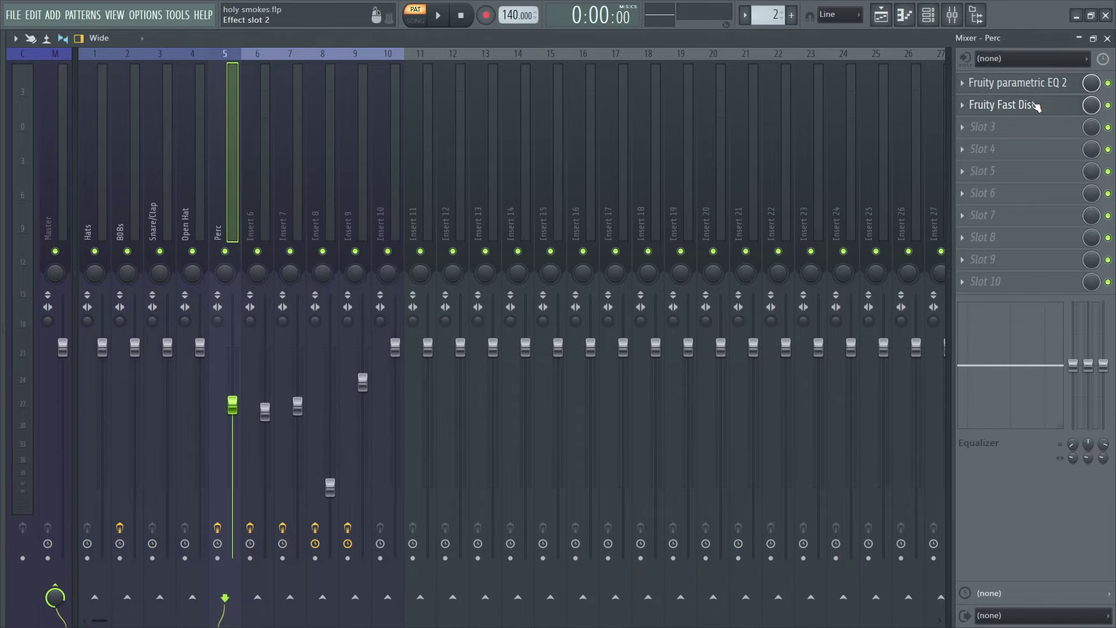
{"action": "left_click", "coordinate": [1036, 106]}
{"action": "left_click", "coordinate": [1037, 105]}
Step: Return to the Lead #2 notes in the piano roll and play pattern 2 once more
{"action": "left_click", "coordinate": [932, 23]}
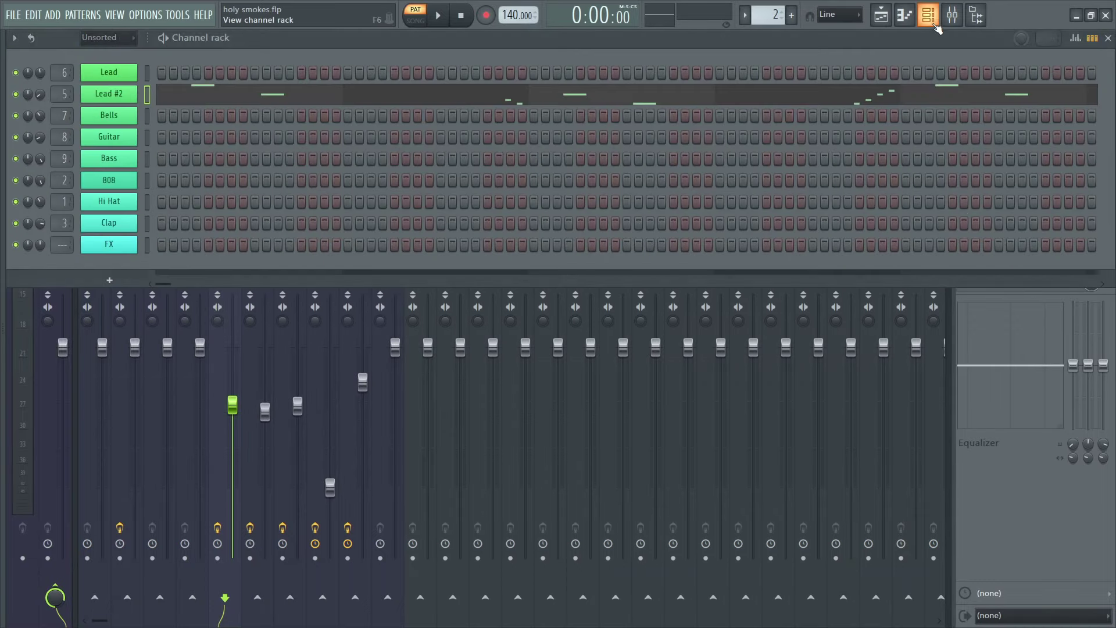
{"action": "left_click", "coordinate": [612, 104]}
{"action": "key", "text": "space"}
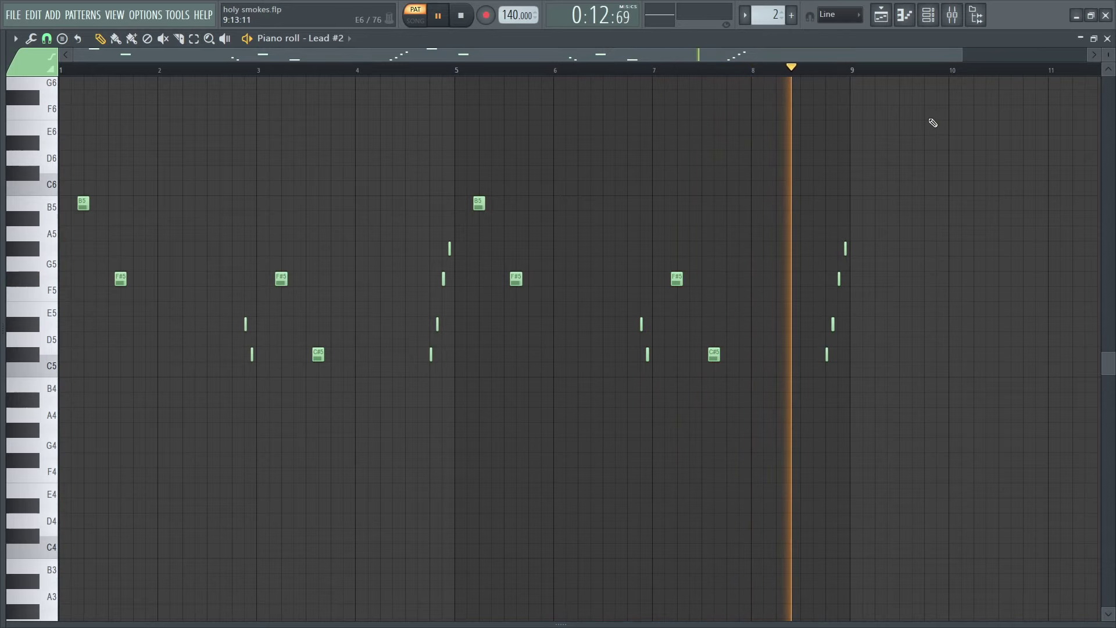
{"action": "key", "text": "space"}
Step: Switch to pattern 3, open the Guitar notes in the piano roll and play them back
{"action": "left_click", "coordinate": [928, 14]}
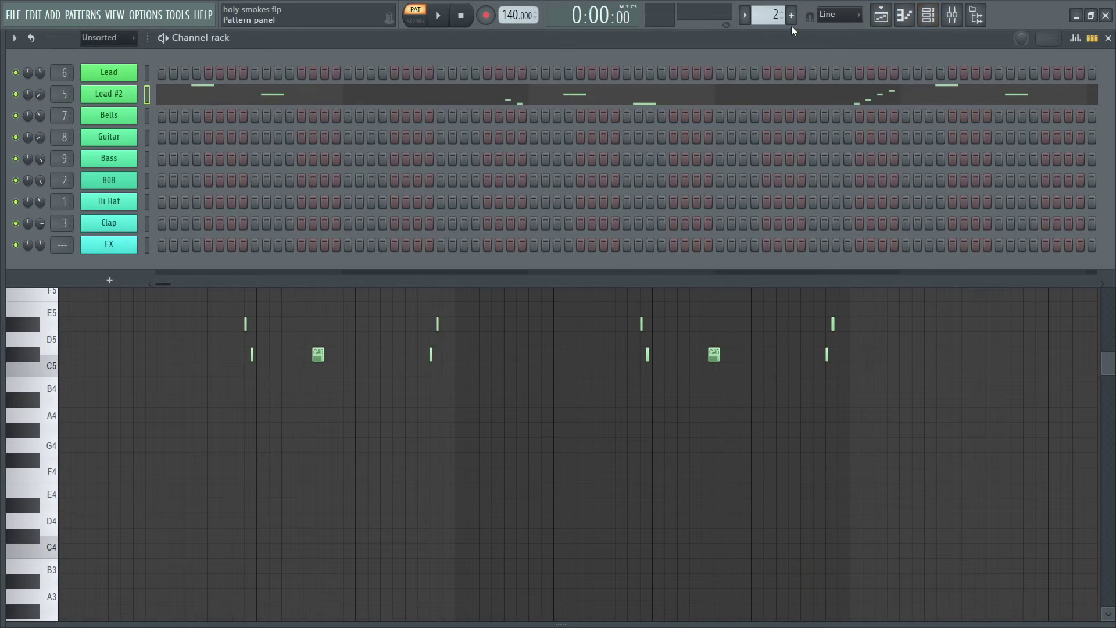
{"action": "scroll", "coordinate": [775, 16], "scroll_direction": "up", "scroll_amount": 1}
{"action": "left_click", "coordinate": [568, 142]}
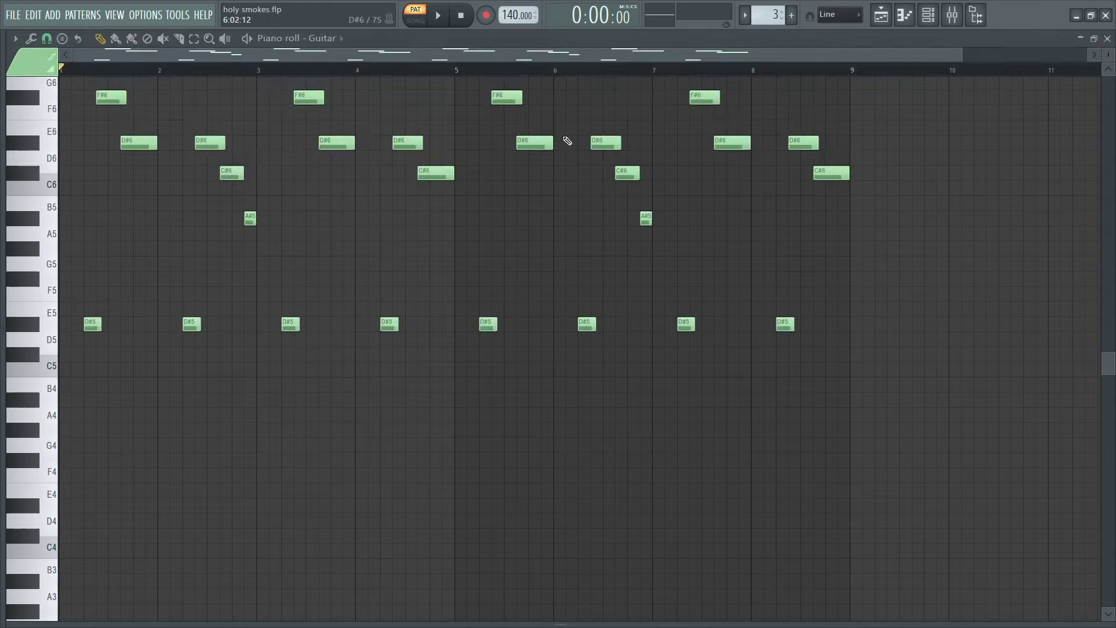
{"action": "key", "text": "space"}
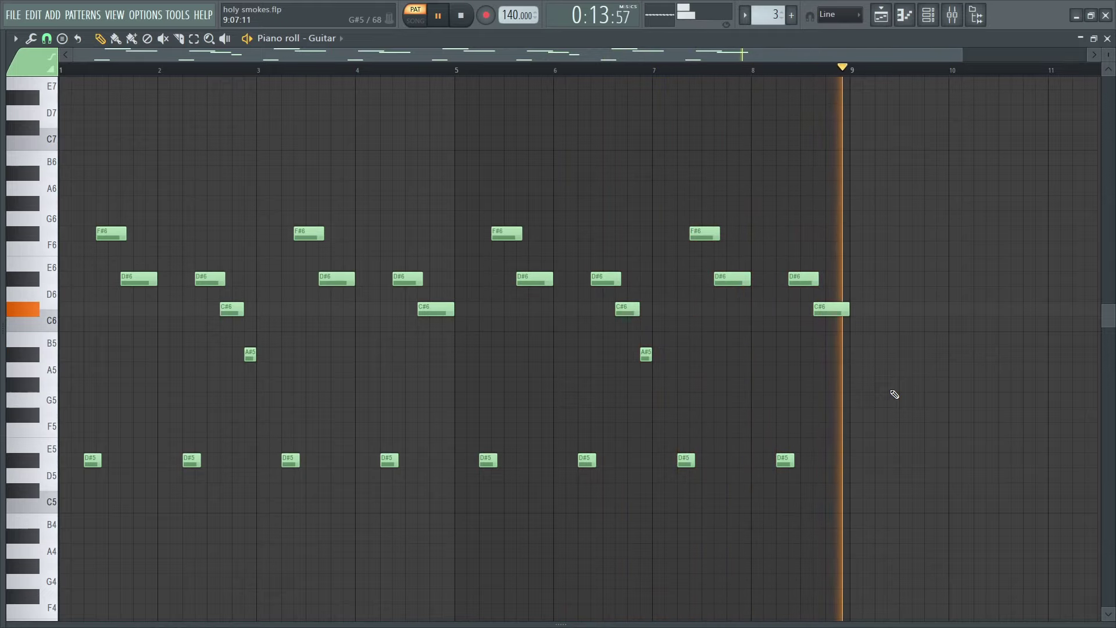
Step: Switch to pattern 4, open the Bells notes in the piano roll and play them back
{"action": "left_click", "coordinate": [933, 20]}
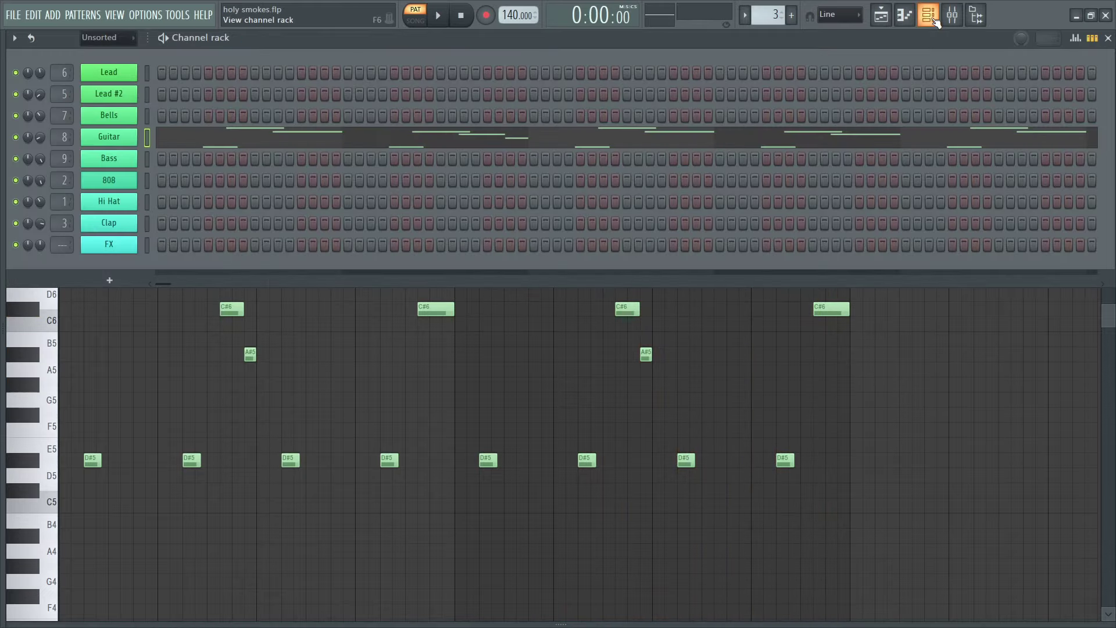
{"action": "scroll", "coordinate": [761, 23], "scroll_direction": "up", "scroll_amount": 1}
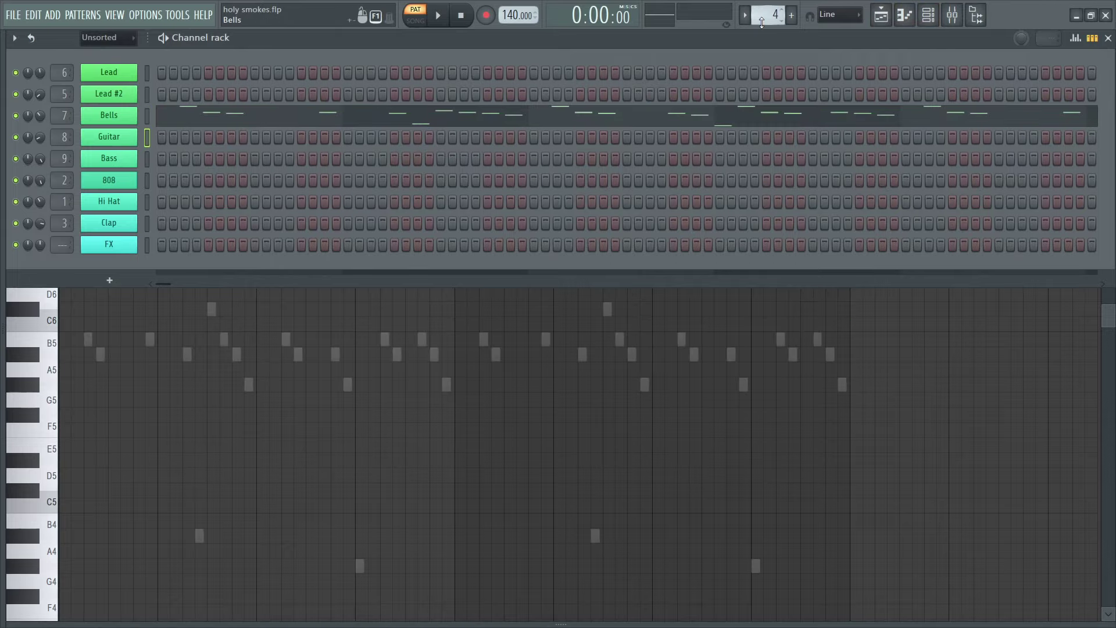
{"action": "left_click", "coordinate": [582, 123]}
{"action": "key", "text": "space"}
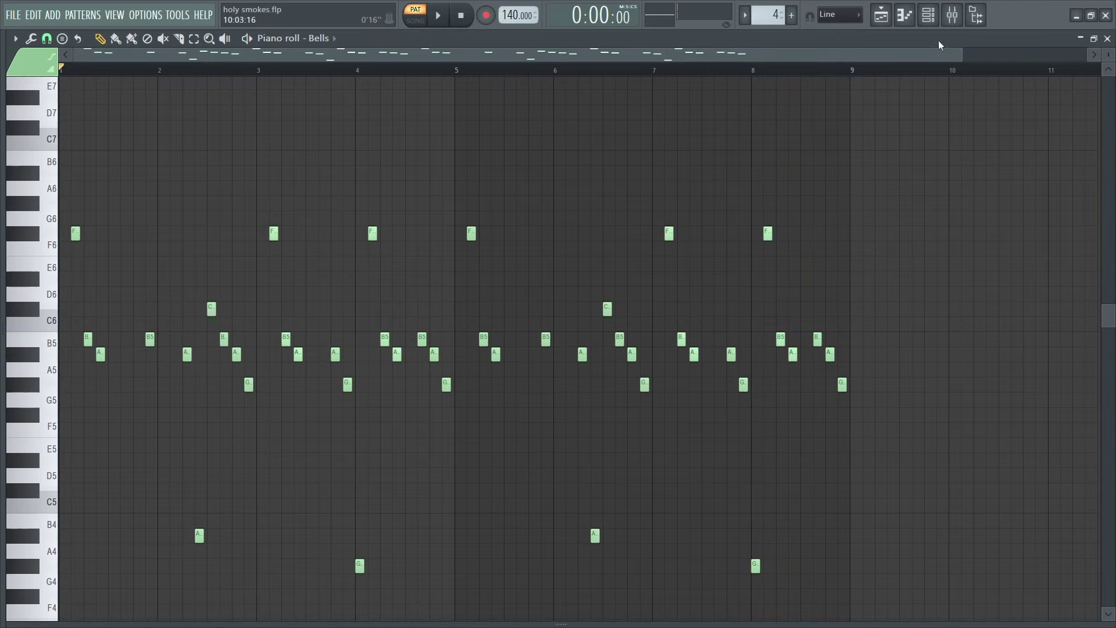
Step: Switch to pattern 5, open the Bass notes in the piano roll, and play them back before stopping
{"action": "left_click", "coordinate": [926, 17]}
{"action": "scroll", "coordinate": [768, 15], "scroll_direction": "down", "scroll_amount": 1}
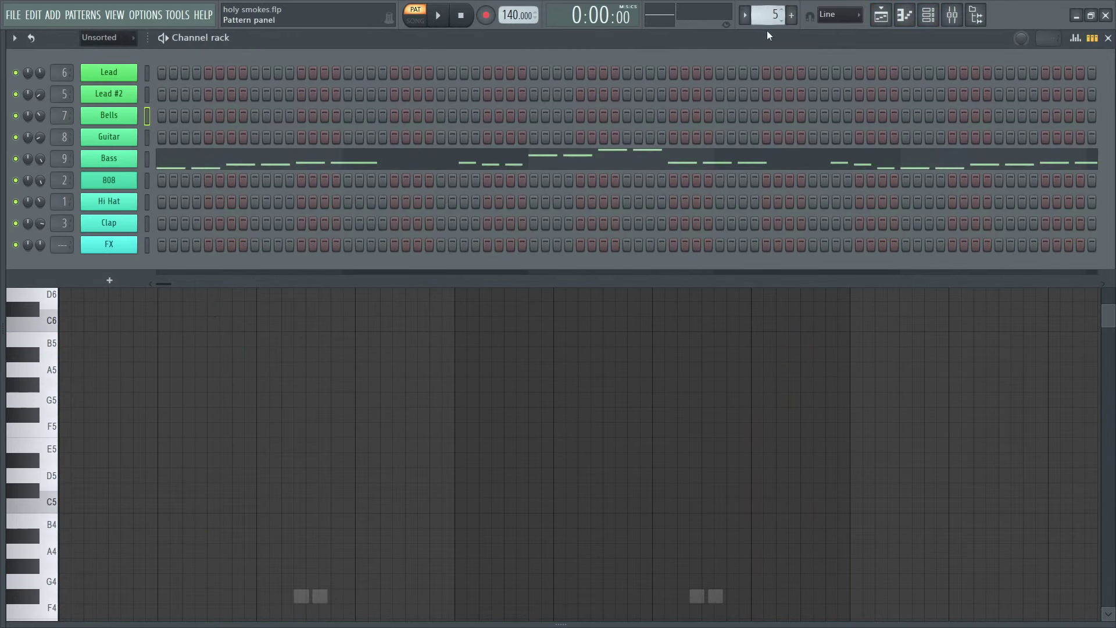
{"action": "left_click", "coordinate": [767, 158]}
{"action": "key", "text": "space"}
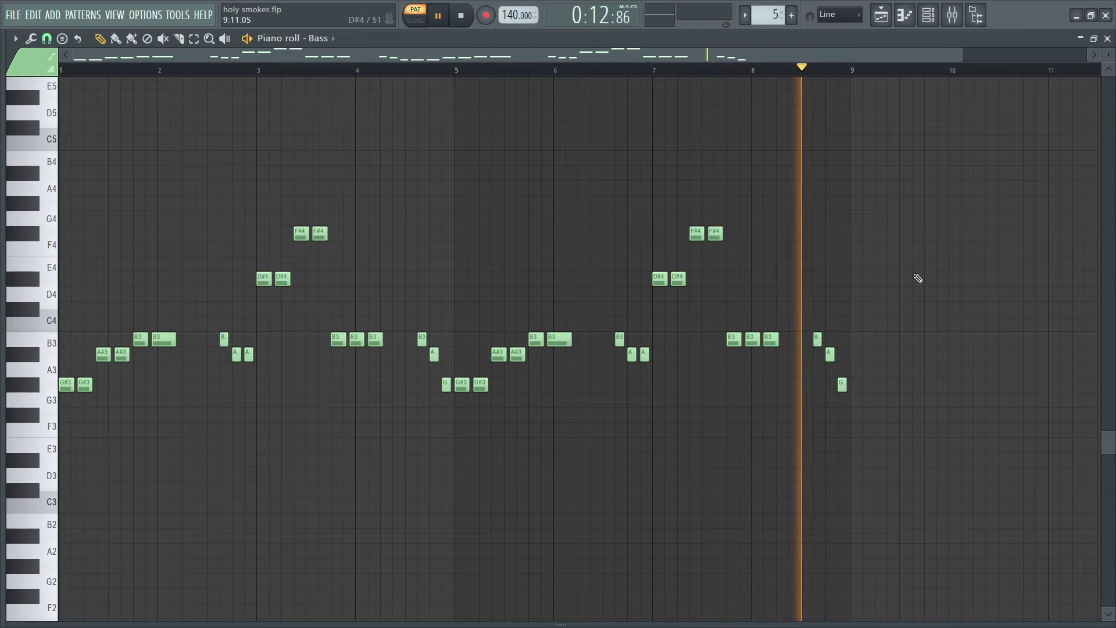
{"action": "key", "text": "space"}
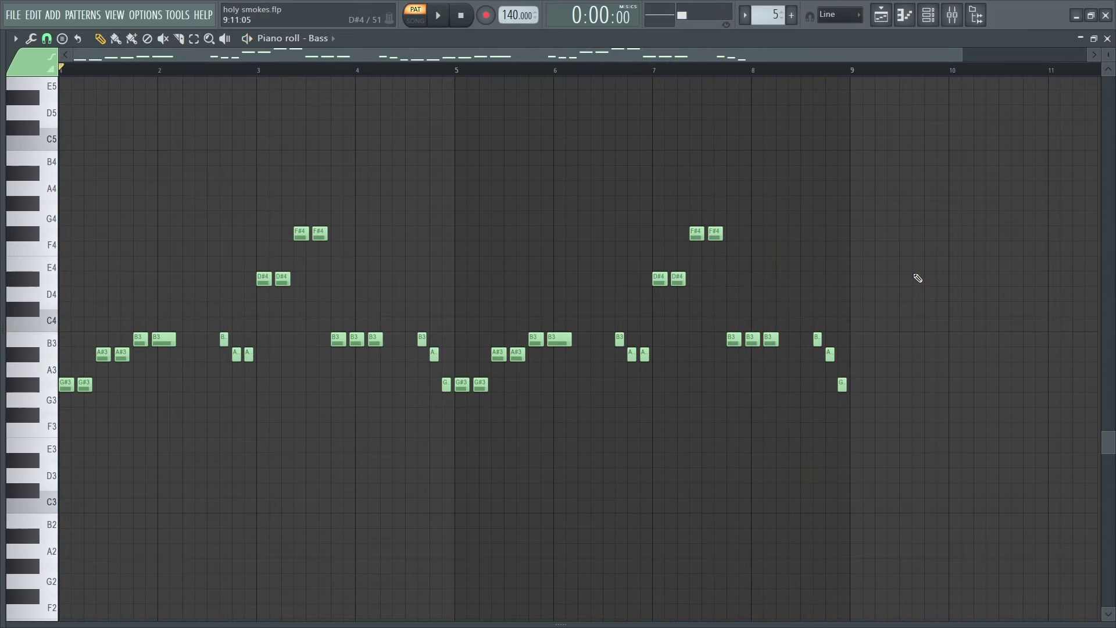
Step: Switch to pattern 6, open the 808 notes in the piano roll and play them back
{"action": "left_click", "coordinate": [929, 22]}
{"action": "scroll", "coordinate": [757, 8], "scroll_direction": "up", "scroll_amount": 1}
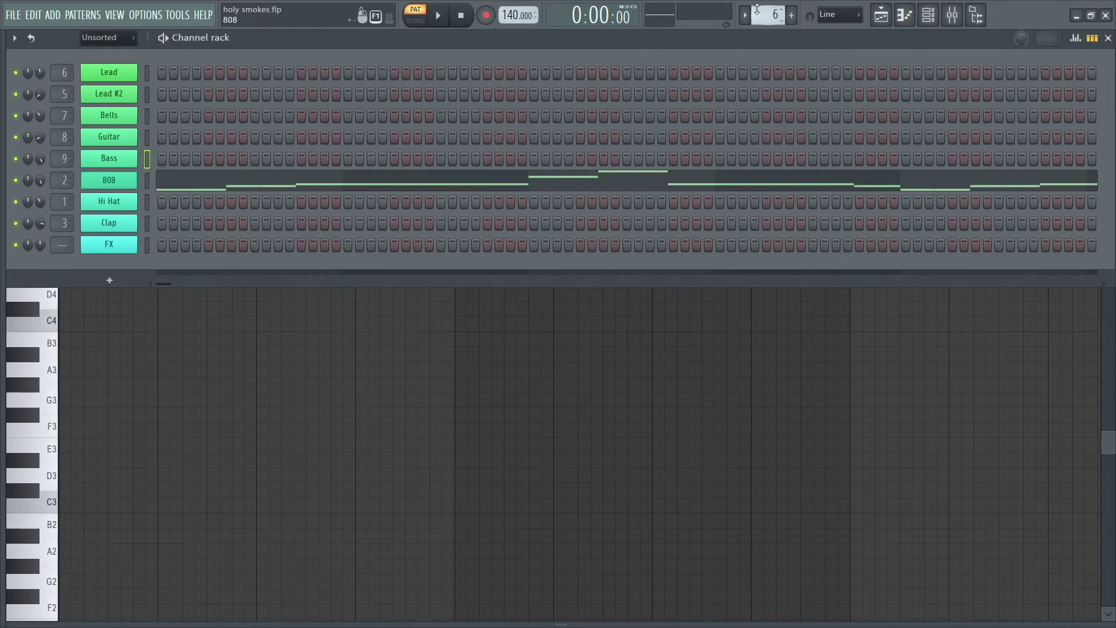
{"action": "left_click", "coordinate": [293, 178]}
{"action": "scroll", "coordinate": [486, 228], "scroll_direction": "up", "scroll_amount": 5}
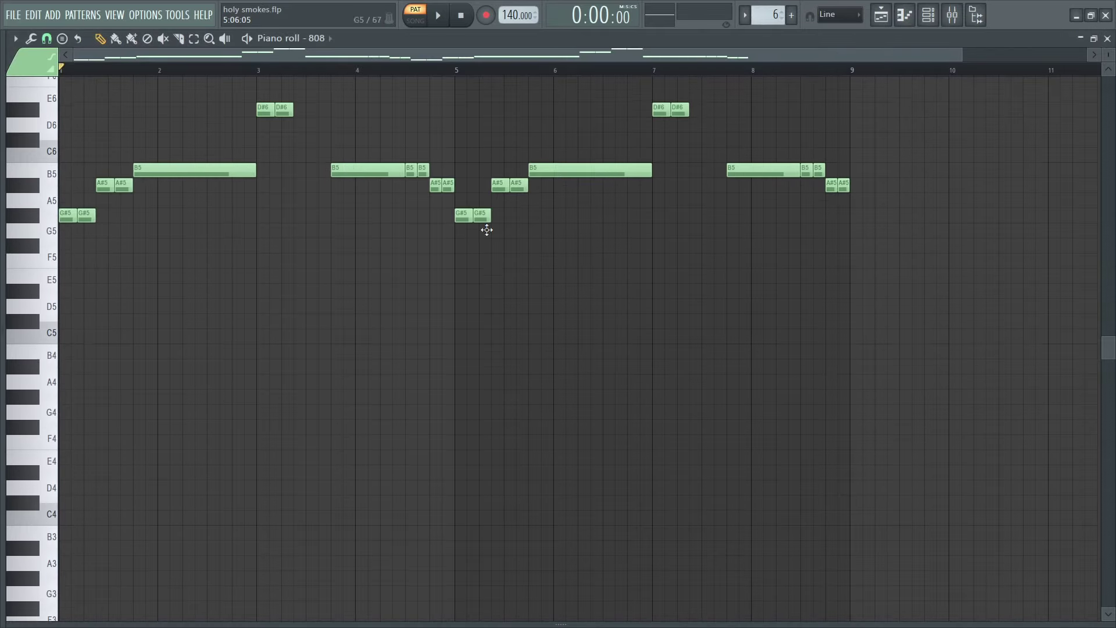
{"action": "key", "text": "space"}
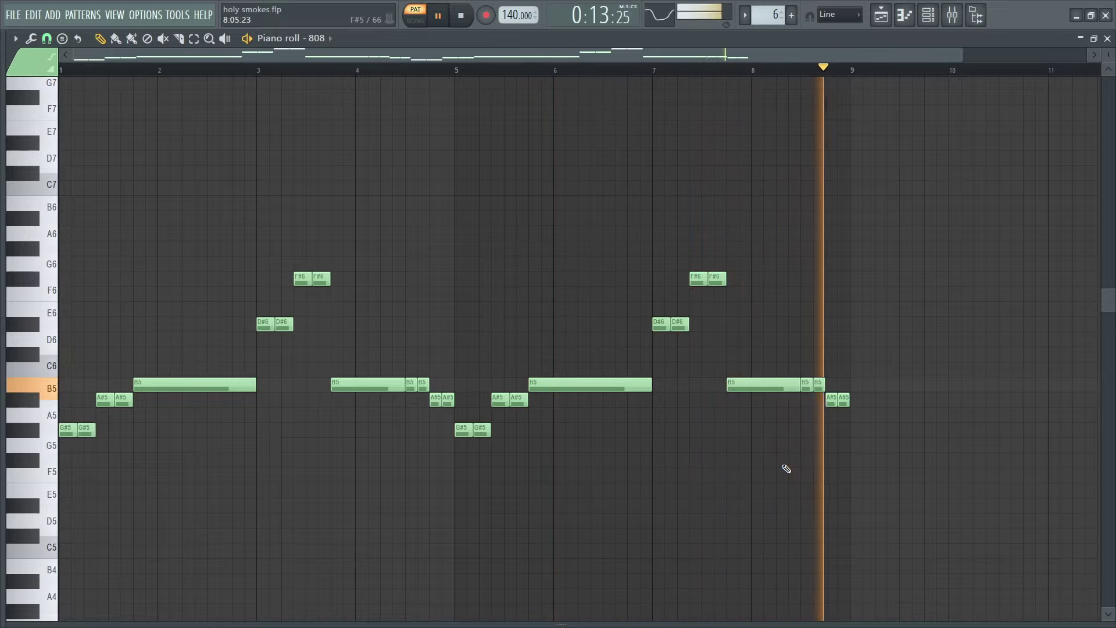
Step: Switch to pattern 7 and open the Hi Hat channel's notes in the piano roll
{"action": "left_click", "coordinate": [931, 14]}
{"action": "scroll", "coordinate": [770, 20], "scroll_direction": "up", "scroll_amount": 1}
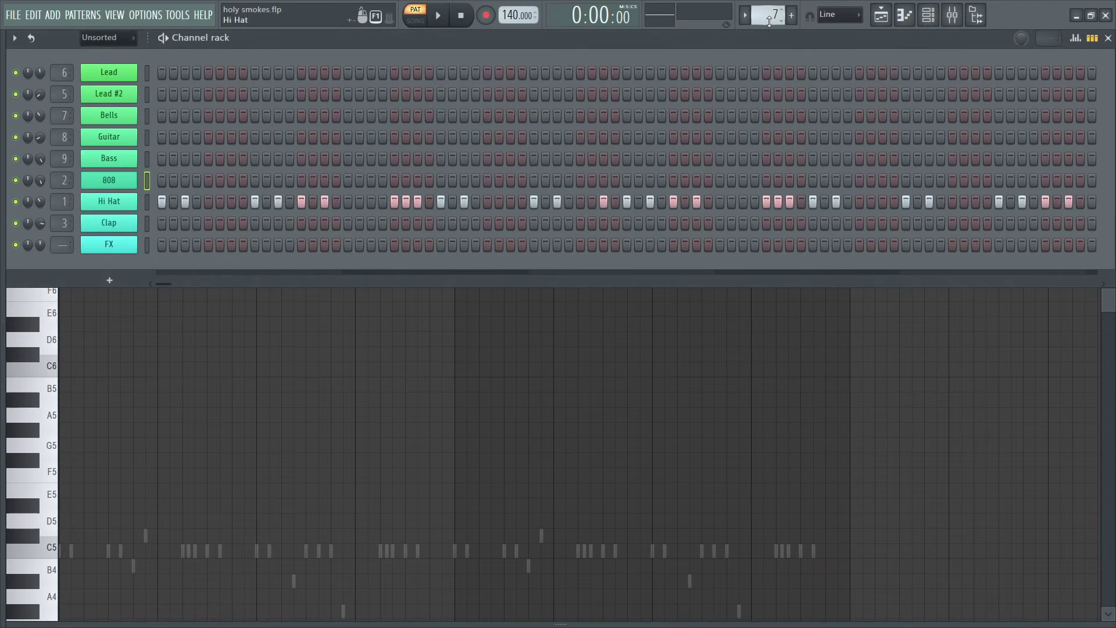
{"action": "right_click", "coordinate": [136, 198]}
{"action": "left_click", "coordinate": [163, 204]}
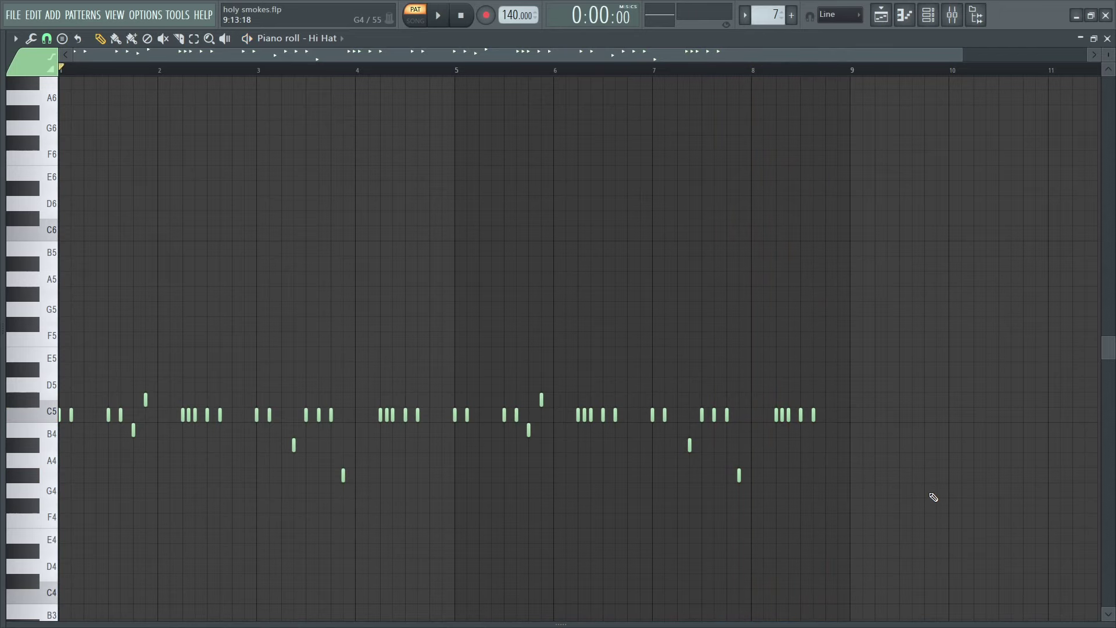
Step: Switch to pattern 8 and view the Clap channel's notes in the piano roll during playback
{"action": "left_click", "coordinate": [929, 22]}
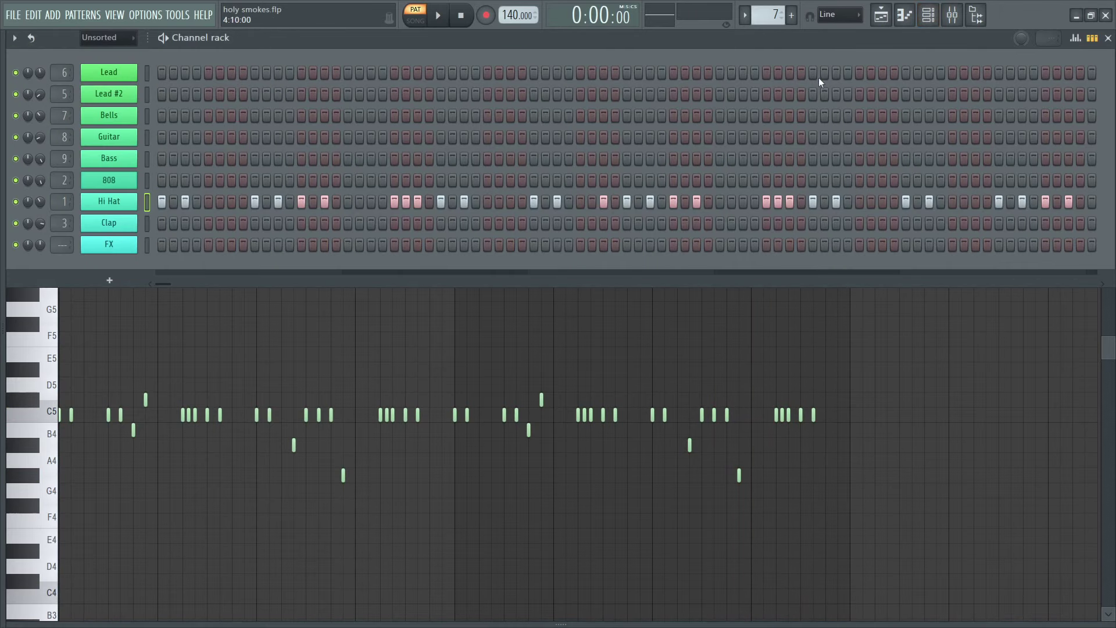
{"action": "scroll", "coordinate": [758, 20], "scroll_direction": "up", "scroll_amount": 1}
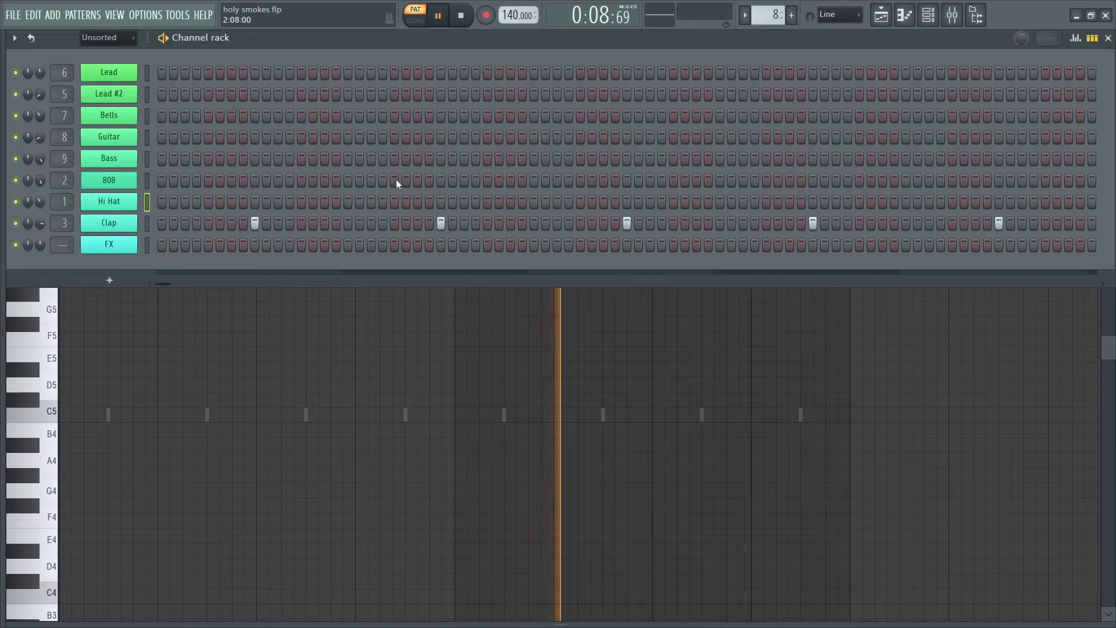
{"action": "right_click", "coordinate": [134, 218]}
{"action": "left_click", "coordinate": [193, 217]}
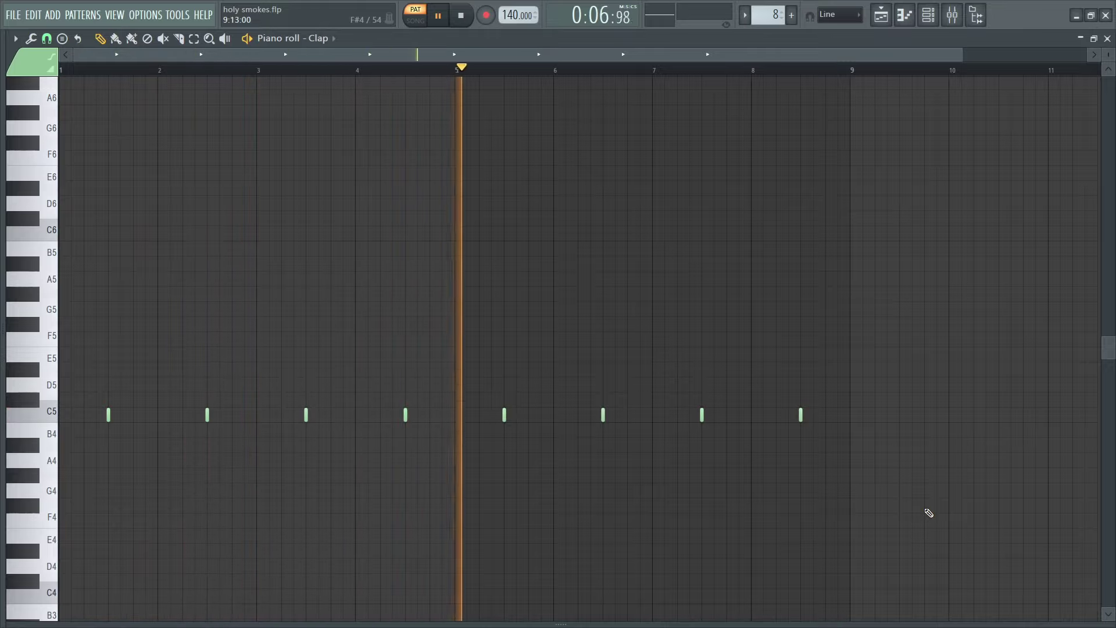
Step: Switch to pattern 9, play the combined arrangement and view its Lead notes in the piano roll
{"action": "left_click", "coordinate": [930, 16]}
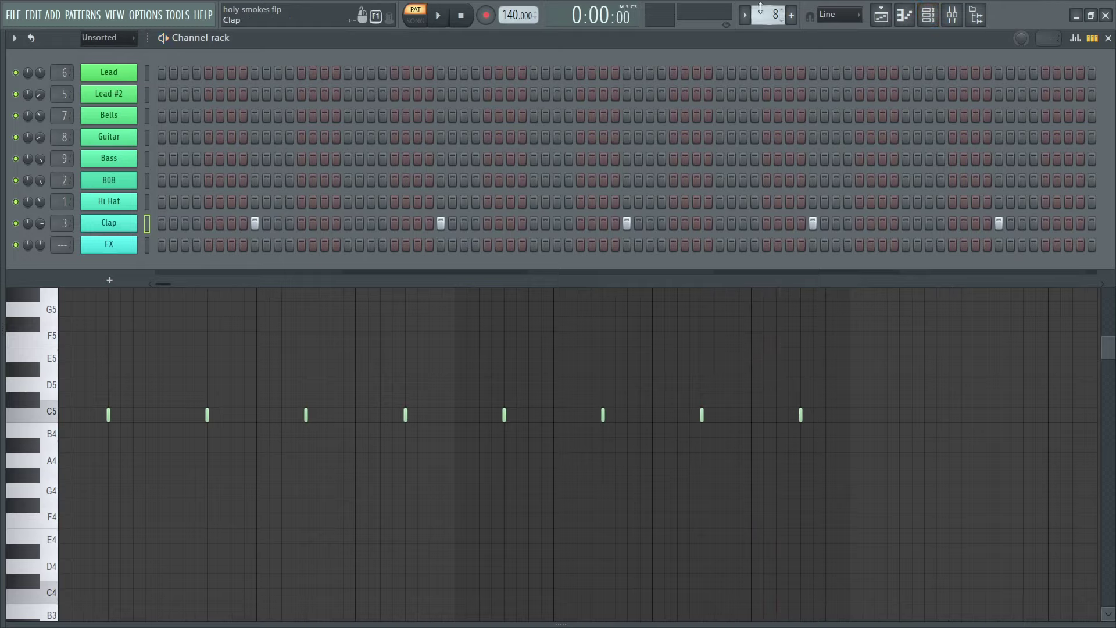
{"action": "scroll", "coordinate": [760, 8], "scroll_direction": "up", "scroll_amount": 1}
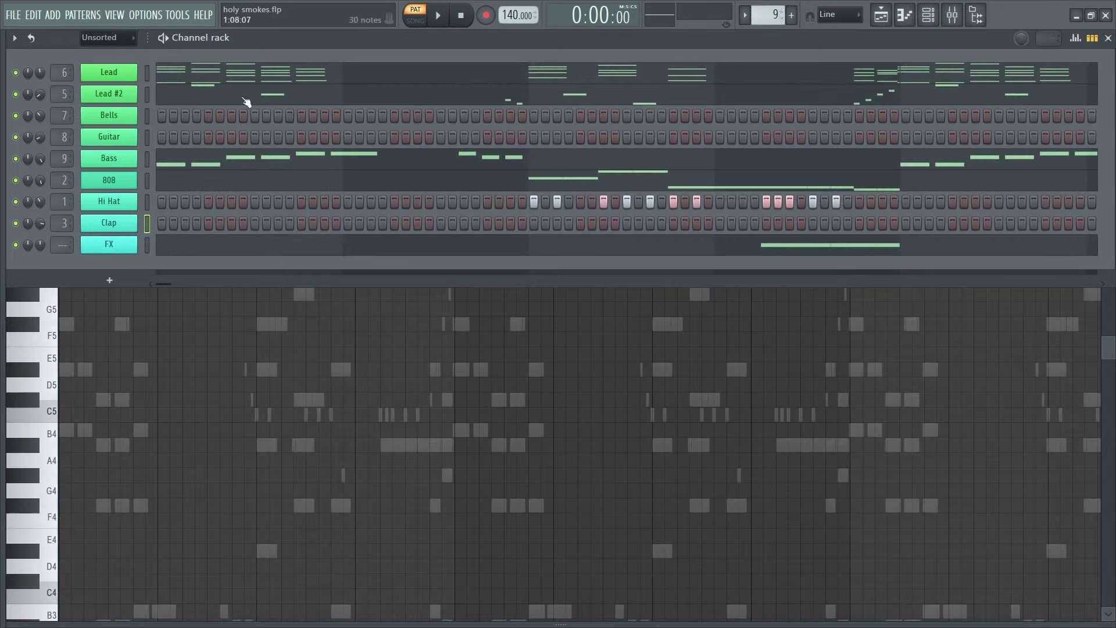
{"action": "key", "text": "space"}
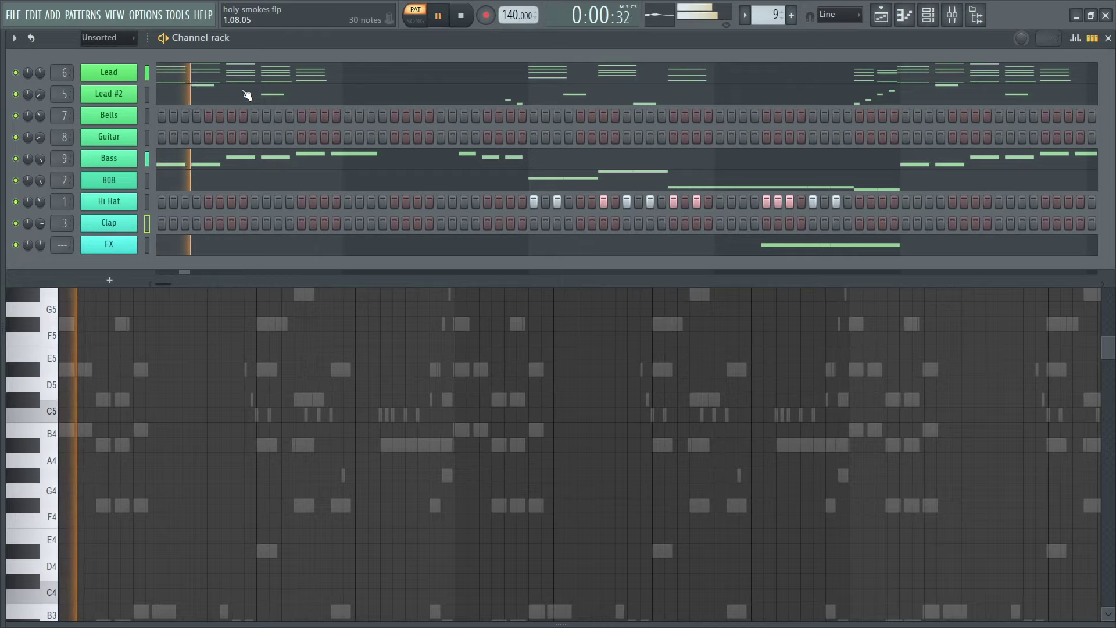
{"action": "left_click", "coordinate": [366, 82]}
{"action": "scroll", "coordinate": [442, 117], "scroll_direction": "down", "scroll_amount": 3}
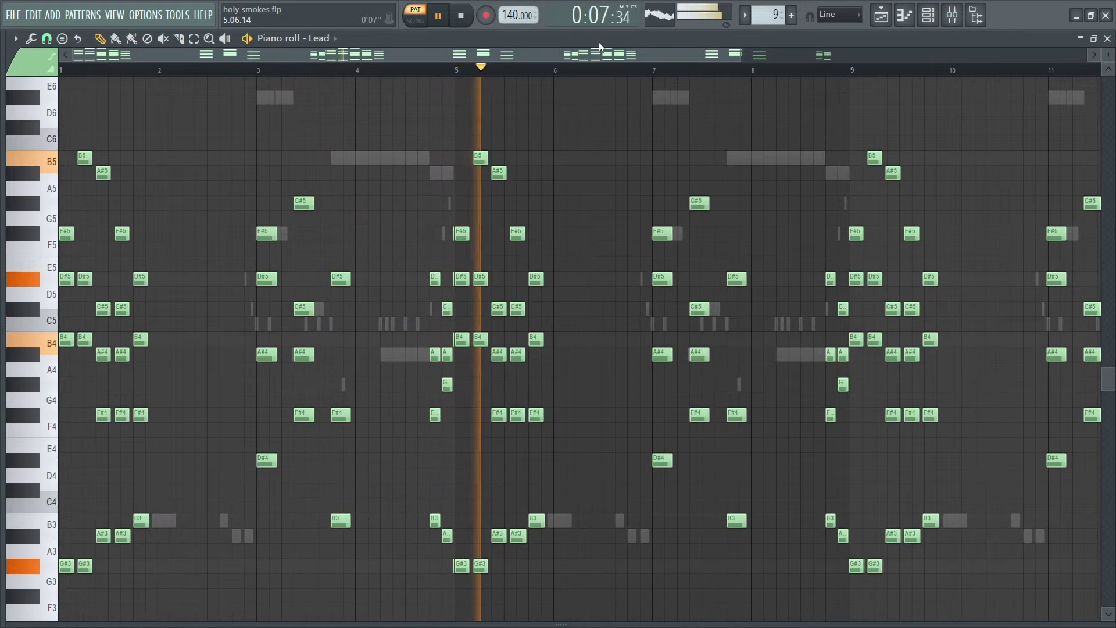
Step: View pattern 9's Lead #2 notes and its Bass notes in the piano roll during playback
{"action": "left_click", "coordinate": [932, 10]}
{"action": "left_click", "coordinate": [391, 93]}
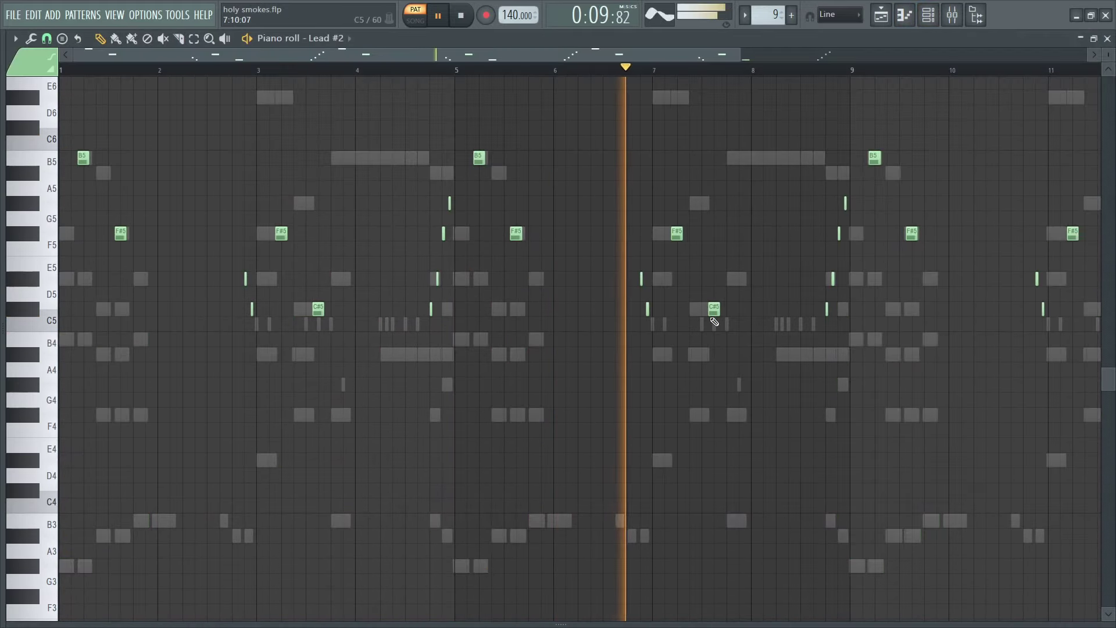
{"action": "left_click", "coordinate": [929, 19]}
{"action": "left_click", "coordinate": [431, 167]}
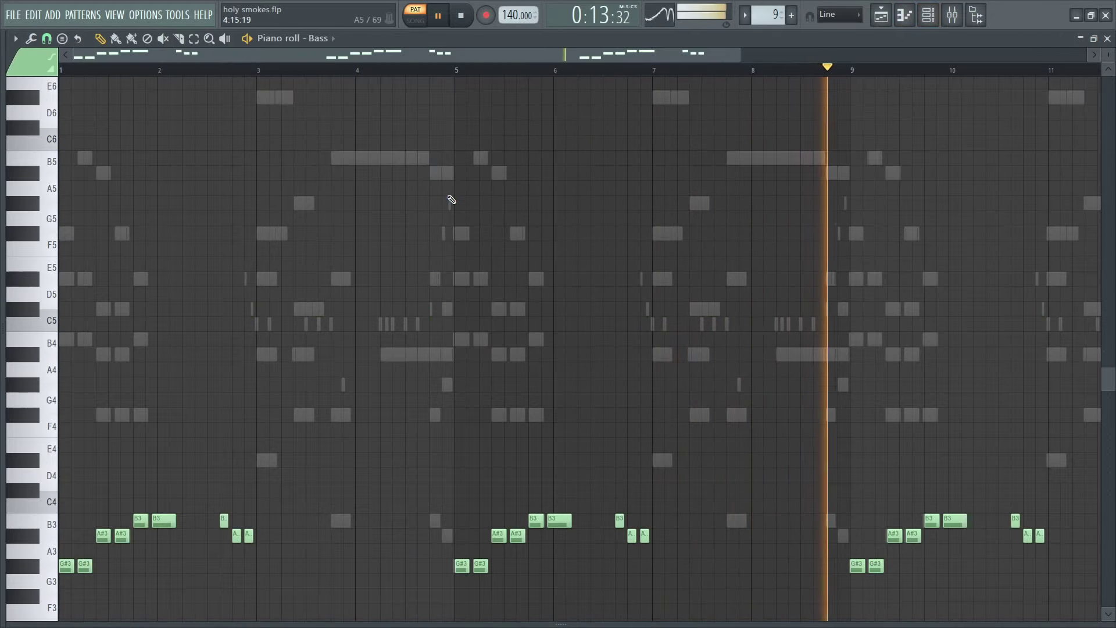
{"action": "scroll", "coordinate": [607, 68], "scroll_direction": "down", "scroll_amount": 1}
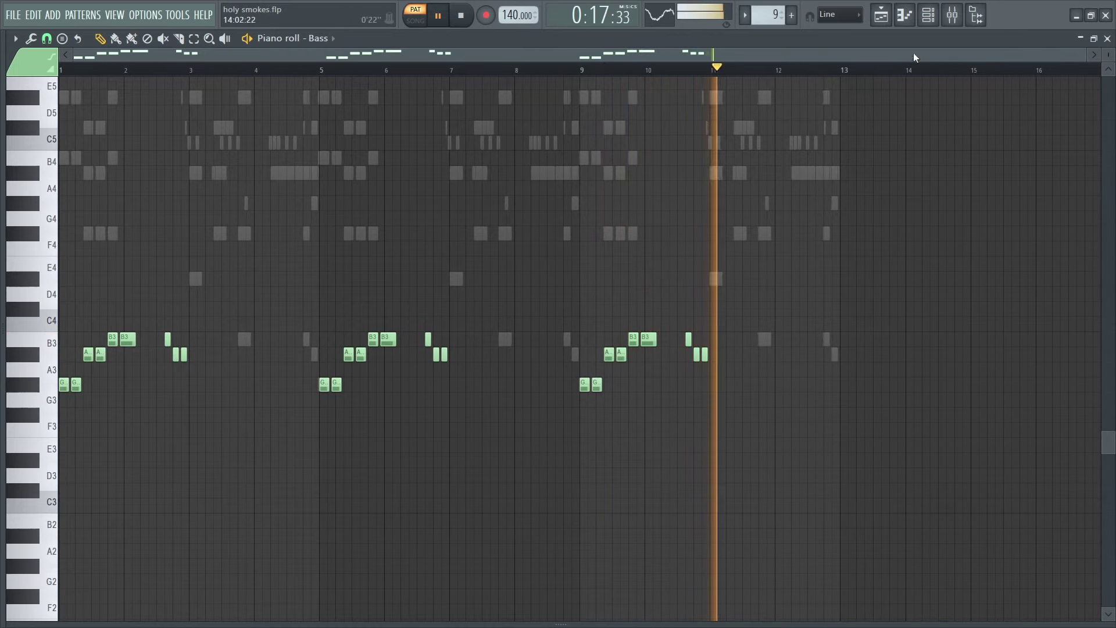
Step: View pattern 9's 808 notes and its Hi Hat notes in the piano roll during playback
{"action": "left_click", "coordinate": [928, 15]}
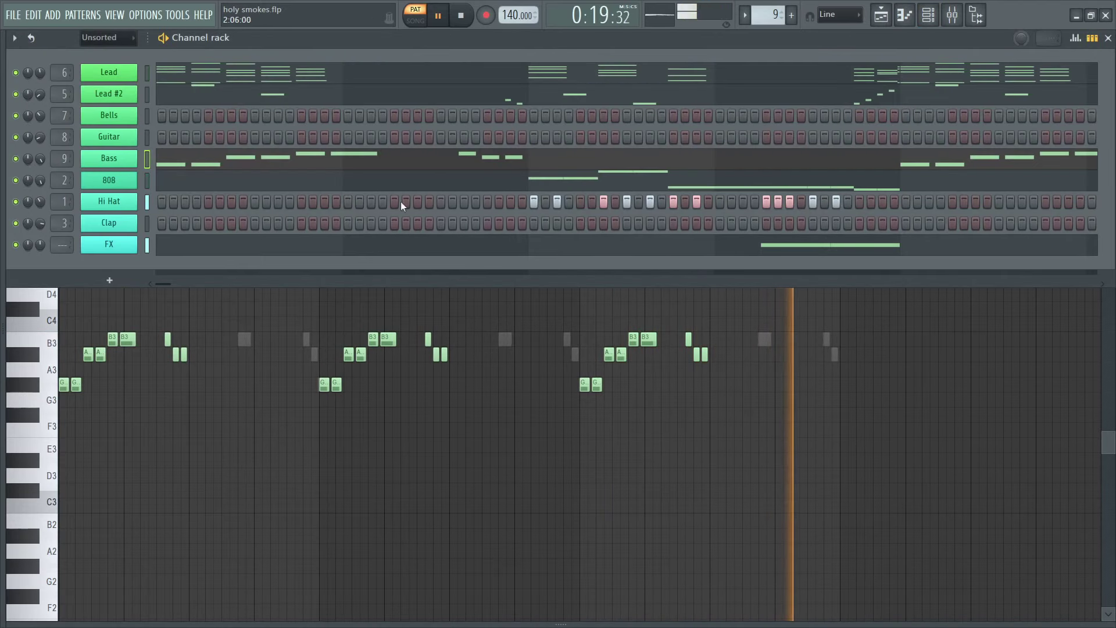
{"action": "left_click", "coordinate": [412, 178]}
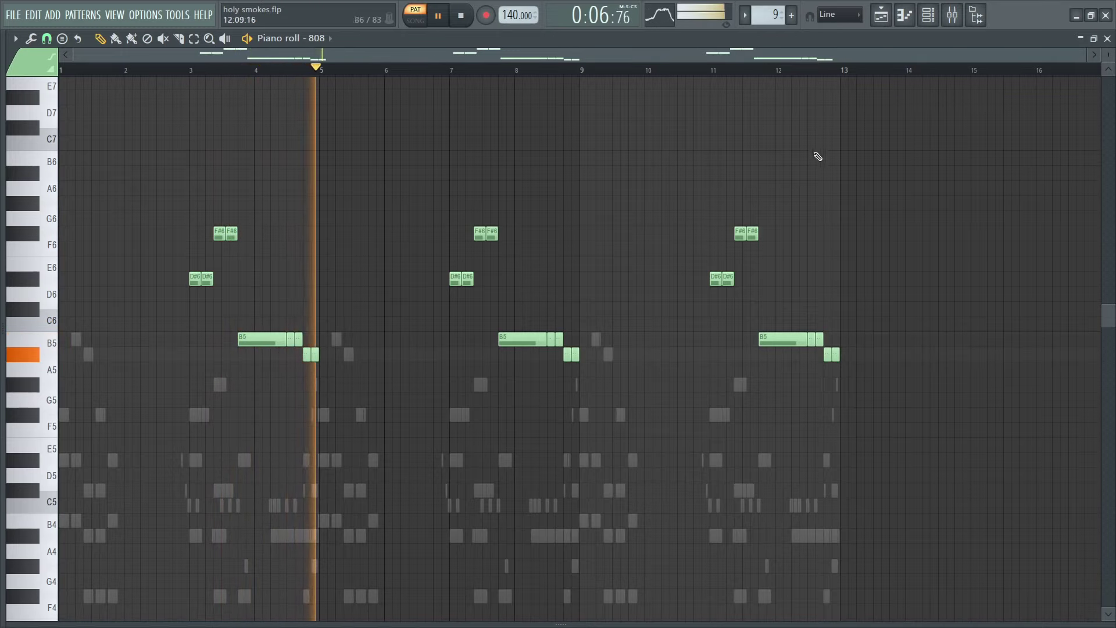
{"action": "left_click", "coordinate": [936, 23]}
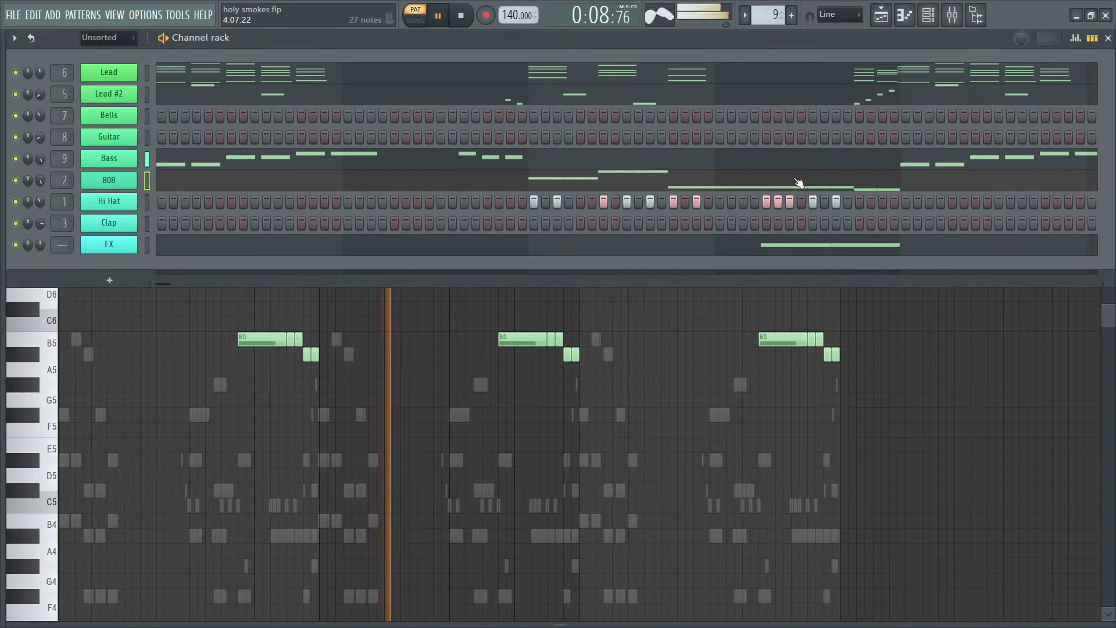
{"action": "right_click", "coordinate": [125, 201]}
{"action": "left_click", "coordinate": [167, 197]}
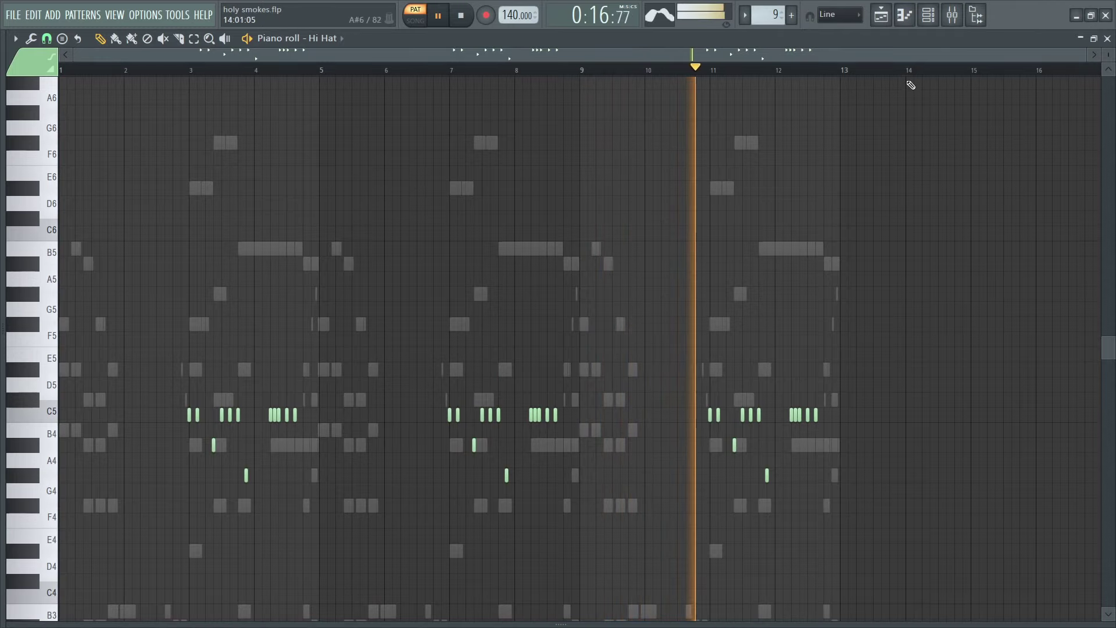
Step: Switch back to pattern 1 and close the piano roll to bring up the playlist arrangement
{"action": "left_click", "coordinate": [929, 16]}
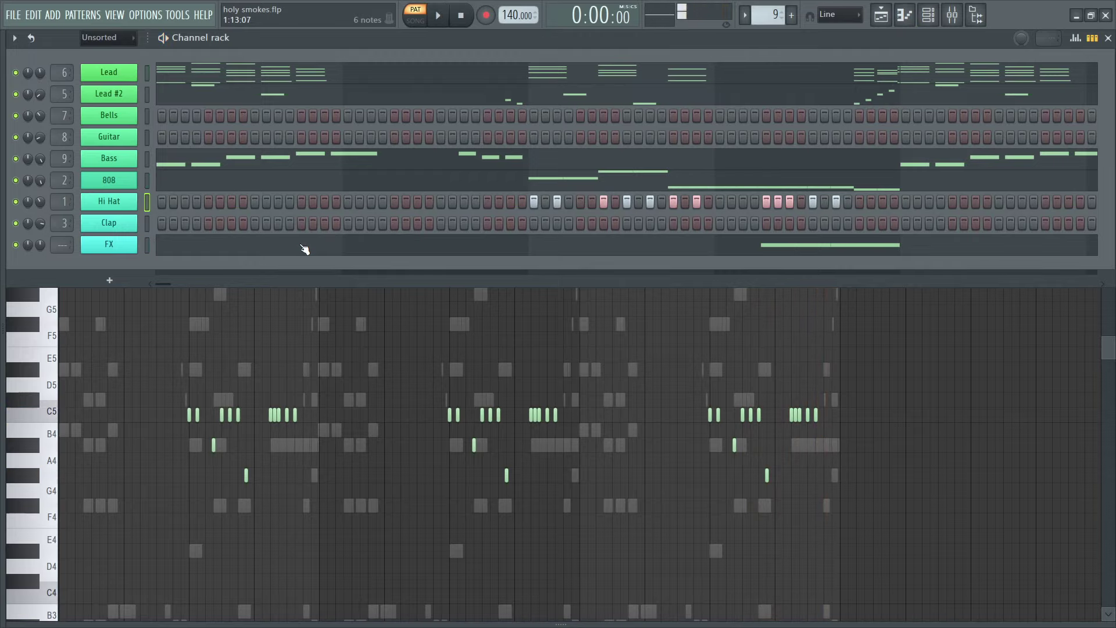
{"action": "left_click", "coordinate": [928, 18]}
{"action": "scroll", "coordinate": [773, 18], "scroll_direction": "down", "scroll_amount": 8}
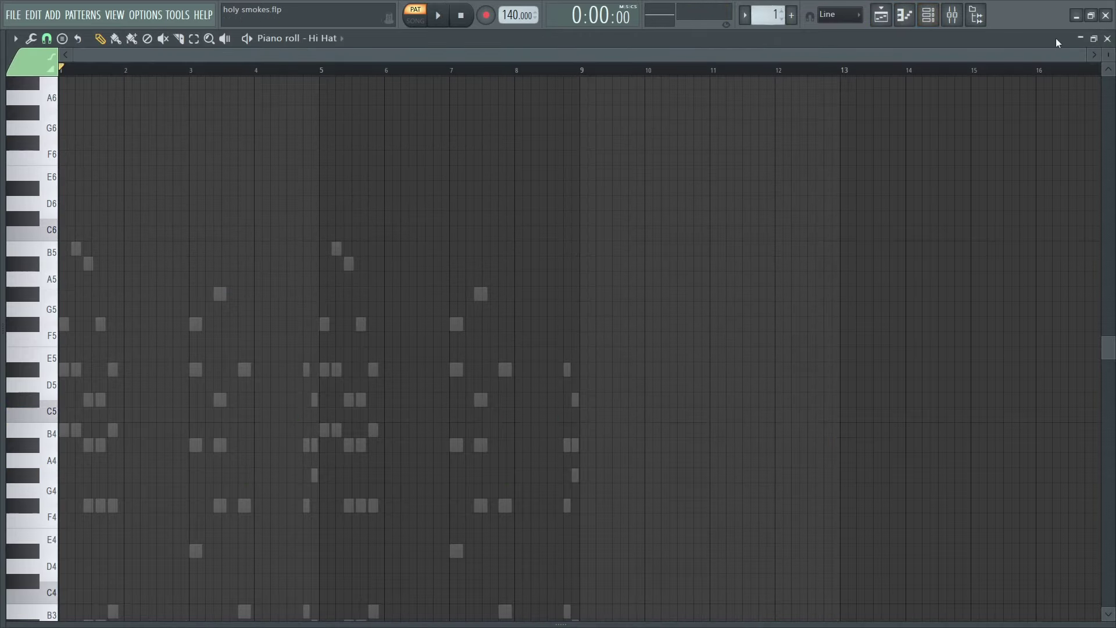
{"action": "left_click", "coordinate": [1107, 38]}
{"action": "left_click", "coordinate": [1107, 45]}
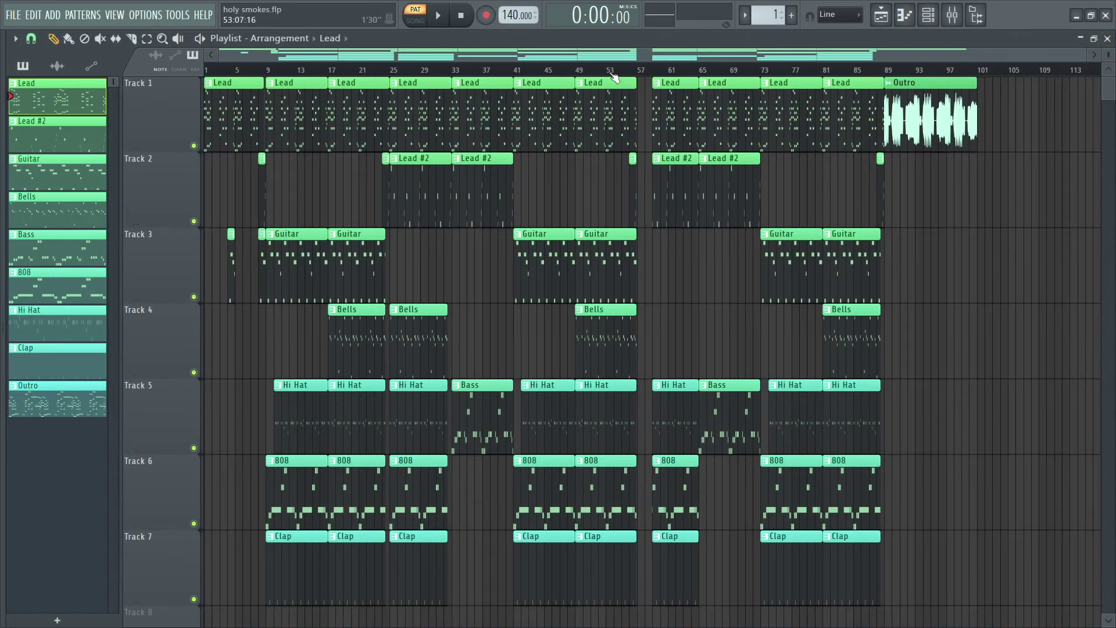
Step: List the audio clips in the picker and inspect the Outro clip's sample settings, including its Reverse effect
{"action": "left_click", "coordinate": [65, 74]}
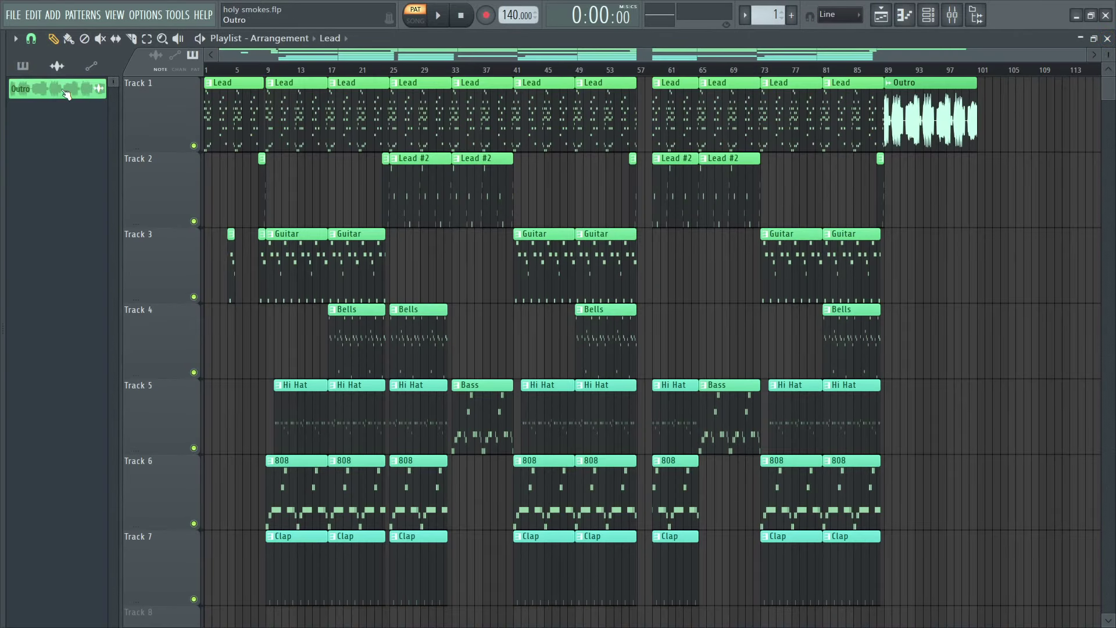
{"action": "left_click", "coordinate": [67, 92]}
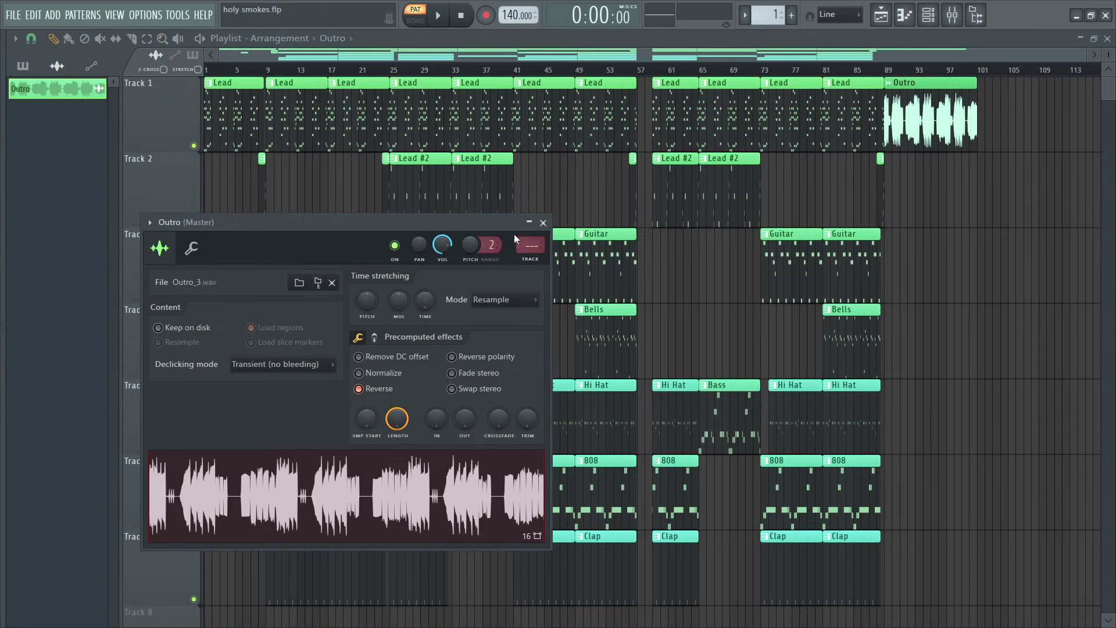
{"action": "left_click", "coordinate": [544, 222]}
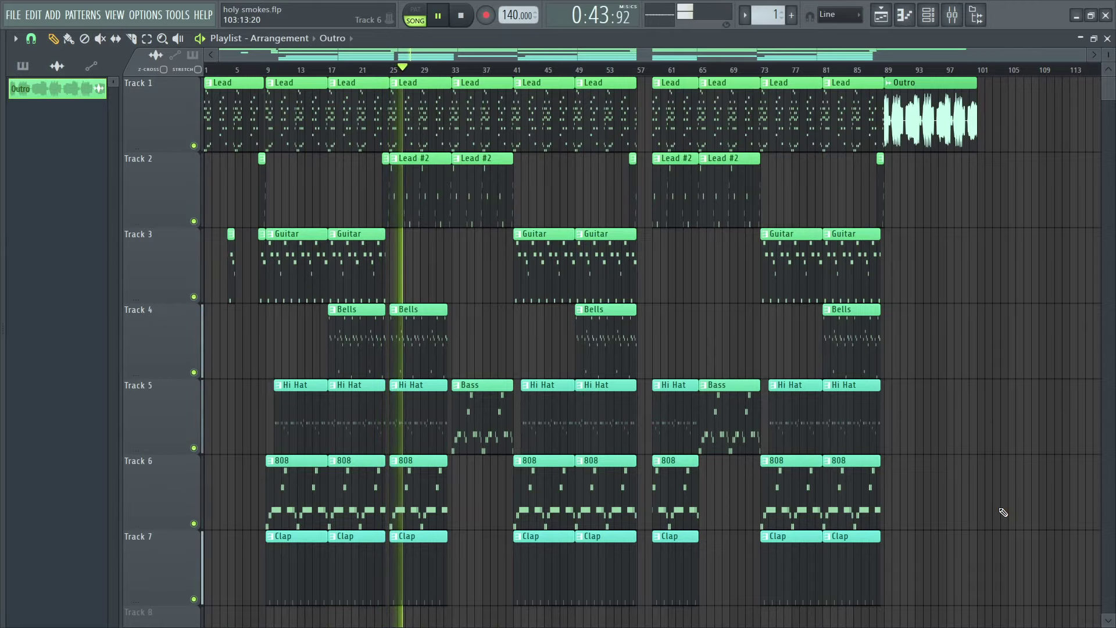
Step: Follow the song playback through the Lead #2 and Bass section around bars 25 to 41 of the playlist
{"action": "scroll", "coordinate": [453, 73], "scroll_direction": "up", "scroll_amount": 1}
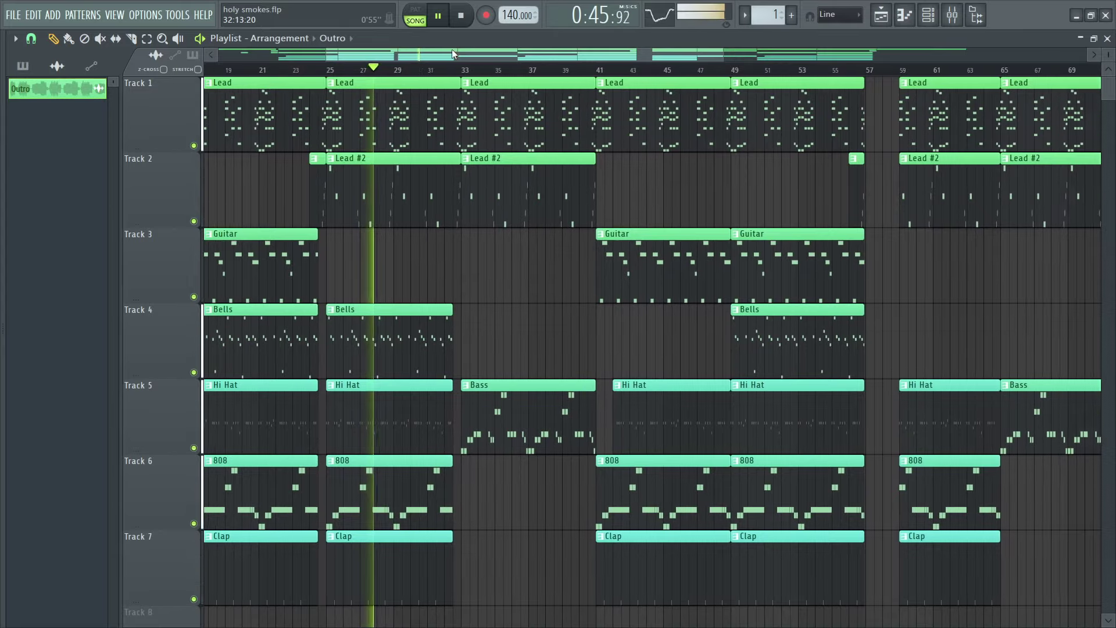
{"action": "scroll", "coordinate": [587, 268], "scroll_direction": "left", "scroll_amount": 3}
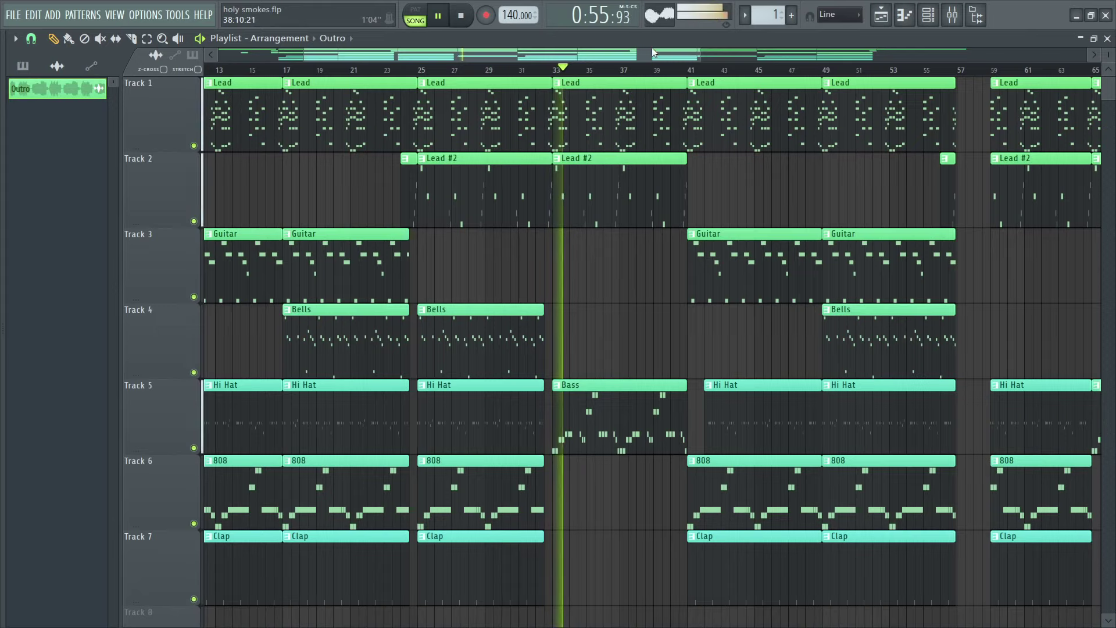
{"action": "scroll", "coordinate": [653, 51], "scroll_direction": "right", "scroll_amount": 3}
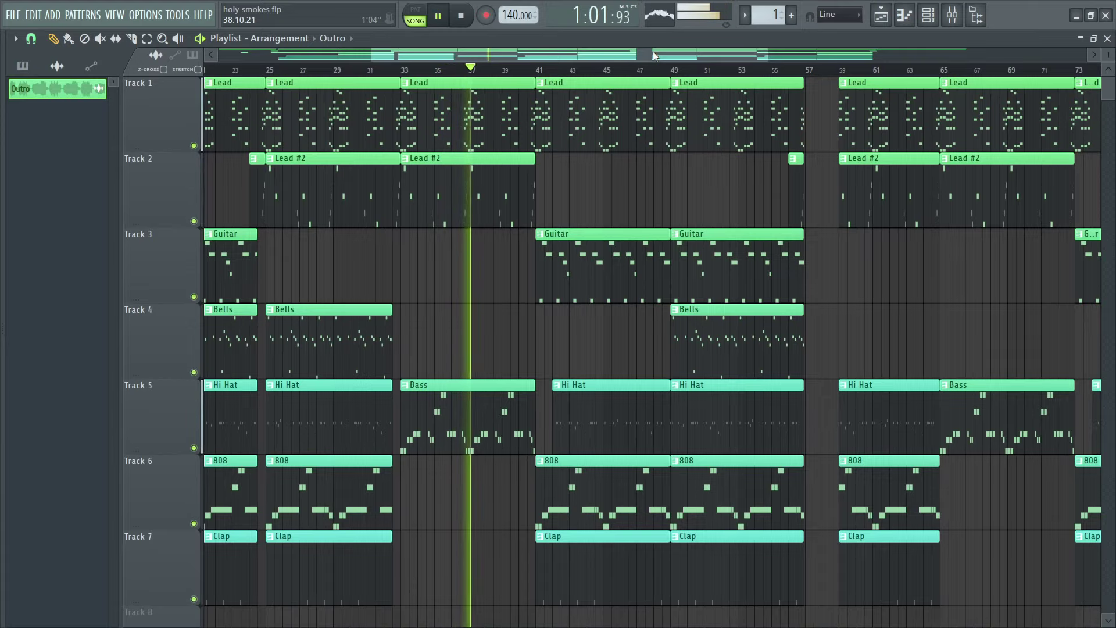
{"action": "scroll", "coordinate": [653, 56], "scroll_direction": "right", "scroll_amount": 2}
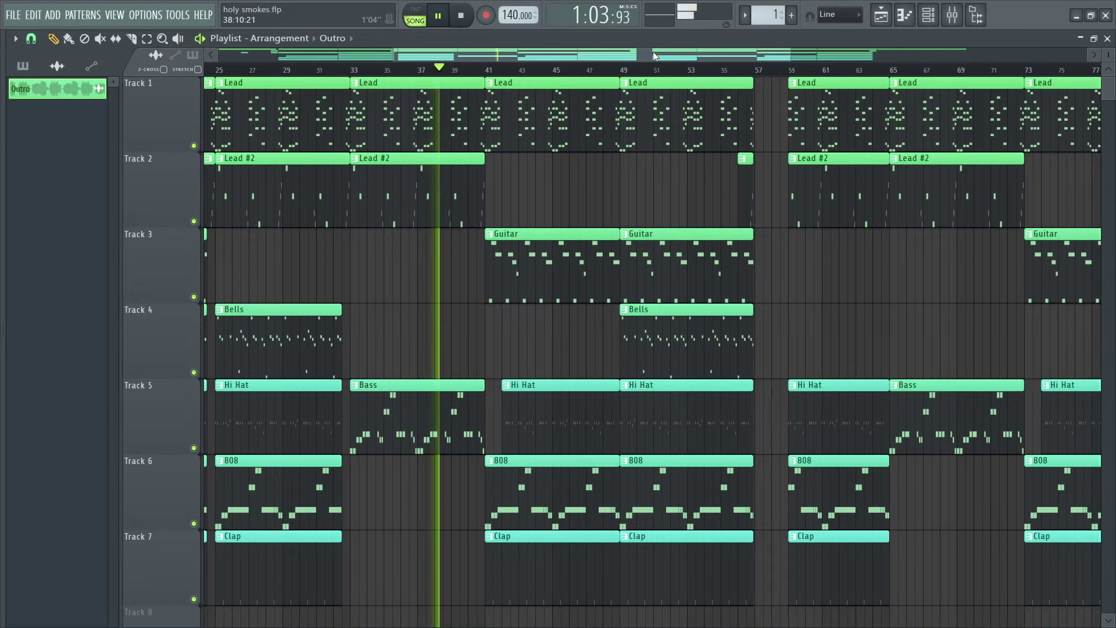
{"action": "scroll", "coordinate": [654, 55], "scroll_direction": "right", "scroll_amount": 2}
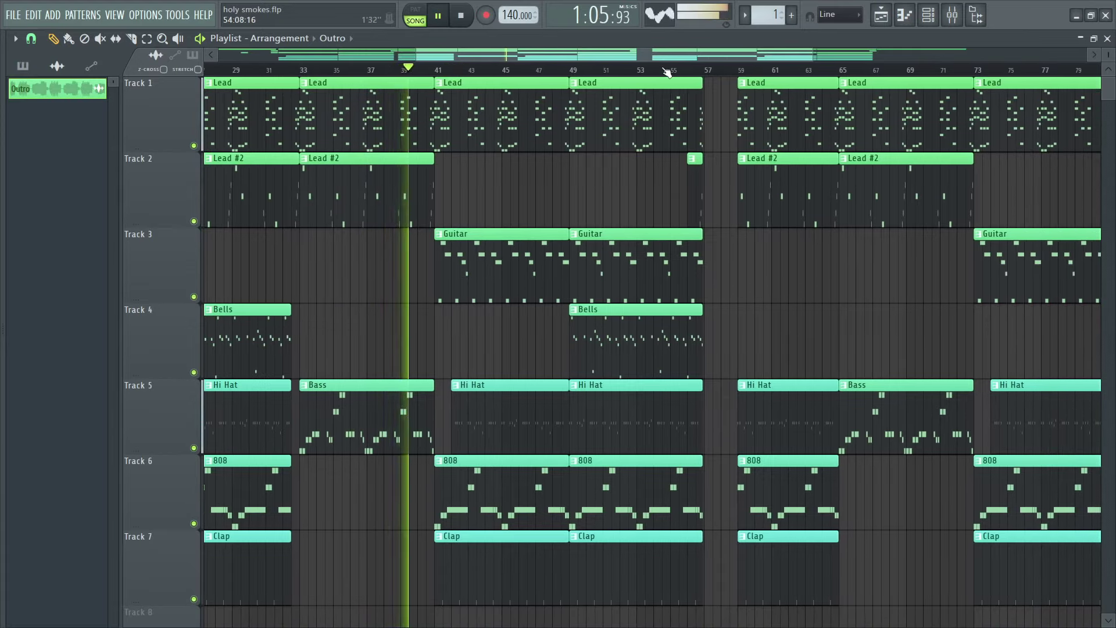
{"action": "scroll", "coordinate": [667, 71], "scroll_direction": "down", "scroll_amount": 3}
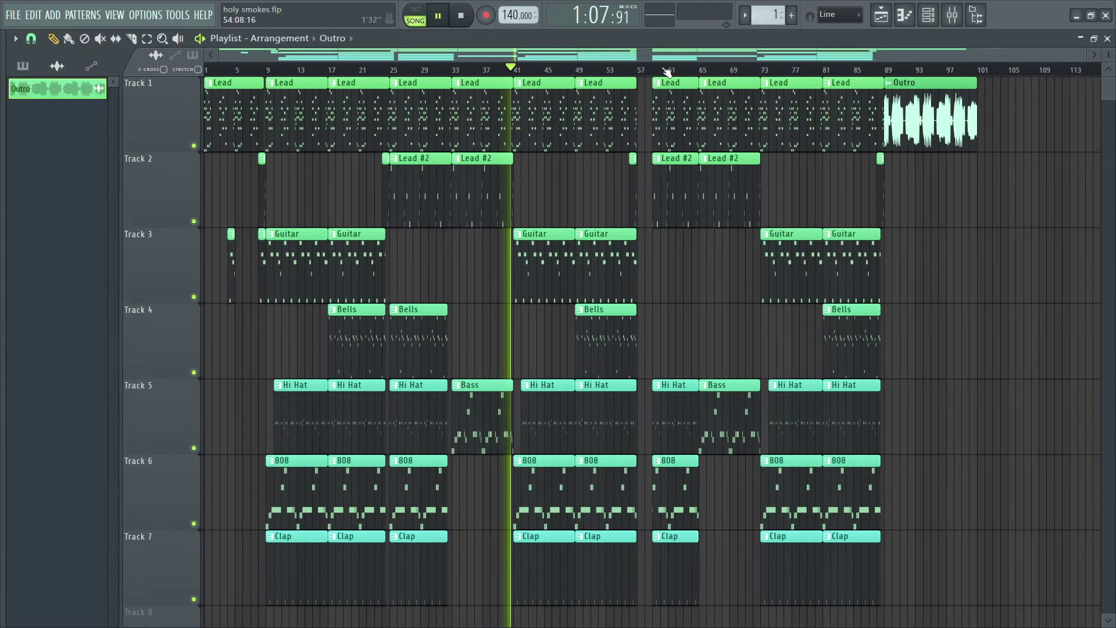
Step: Examine the second half of the arrangement, from bar 59 to the Outro clip, during song playback
{"action": "scroll", "coordinate": [667, 71], "scroll_direction": "up", "scroll_amount": 4}
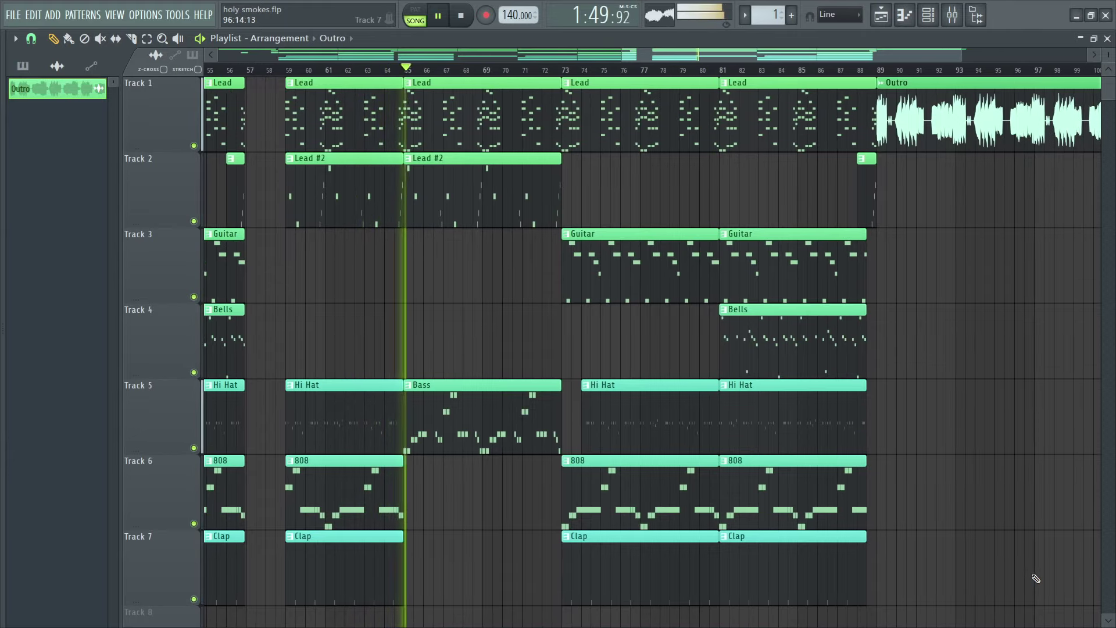
{"action": "scroll", "coordinate": [986, 74], "scroll_direction": "down", "scroll_amount": 2}
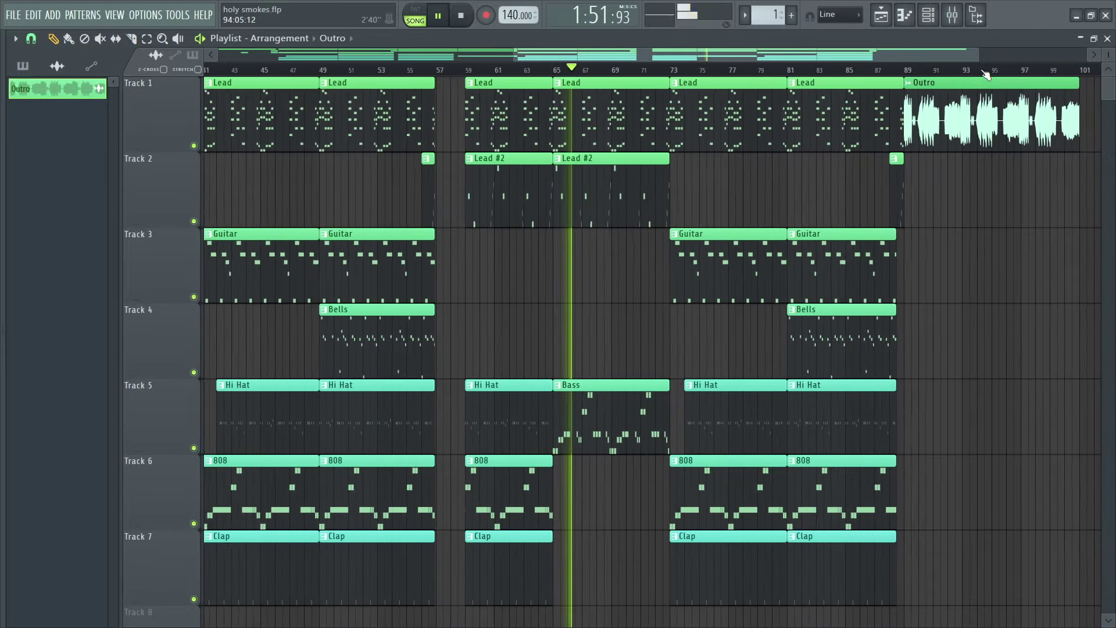
{"action": "scroll", "coordinate": [986, 75], "scroll_direction": "down", "scroll_amount": 3}
{"action": "scroll", "coordinate": [965, 64], "scroll_direction": "down", "scroll_amount": 1}
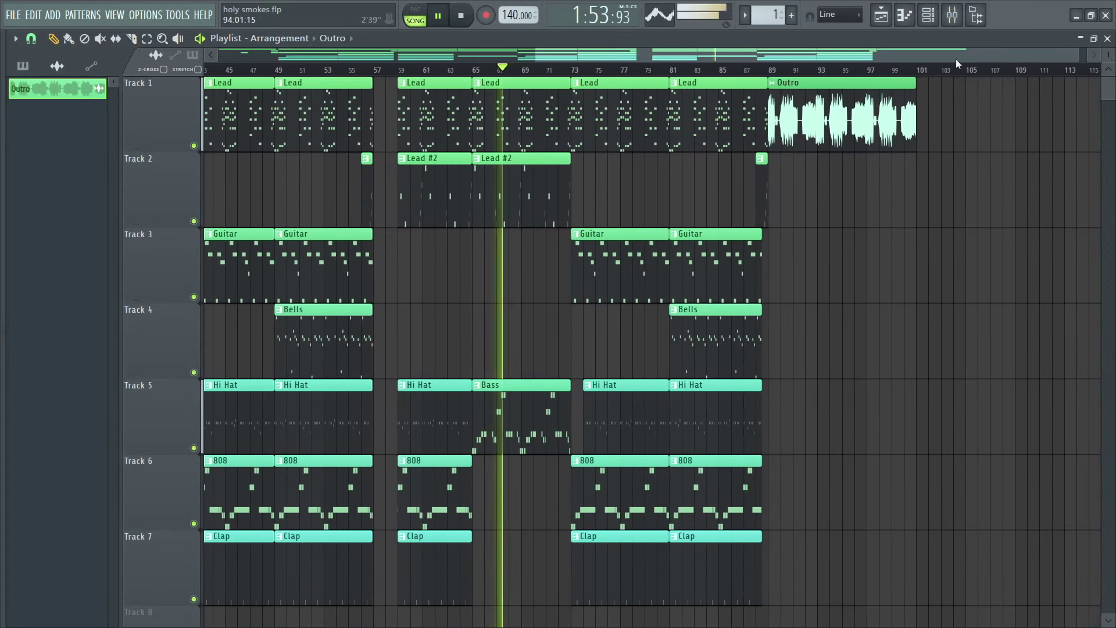
{"action": "scroll", "coordinate": [957, 57], "scroll_direction": "up", "scroll_amount": 2}
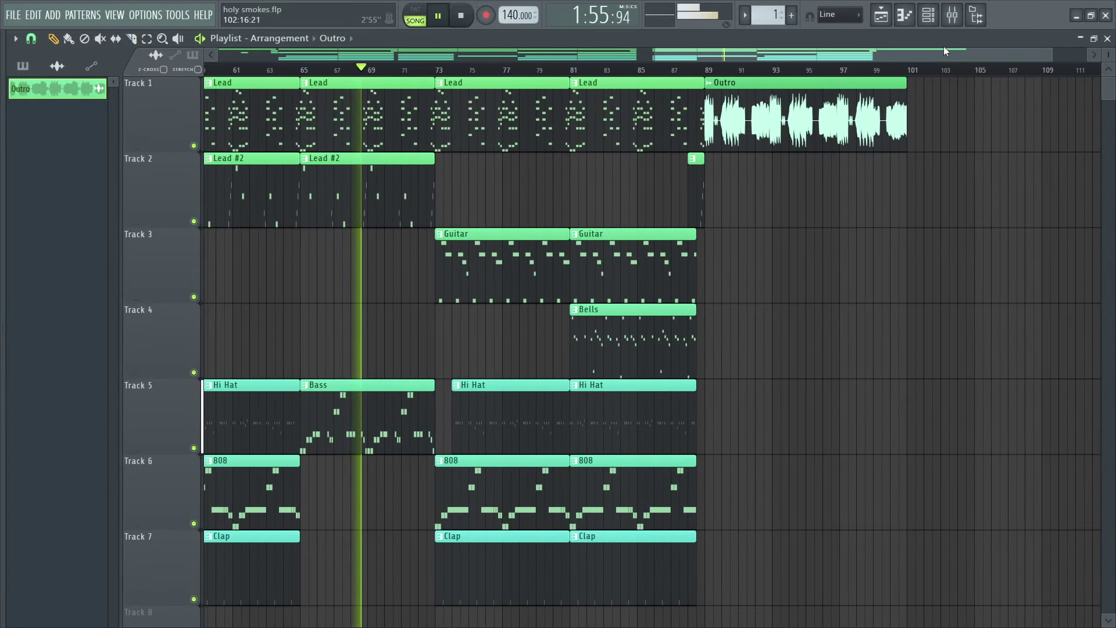
Step: Examine the last Lead, Guitar, Bells, Hi Hat, 808 and Clap clips leading into the Outro clip during playback
{"action": "scroll", "coordinate": [943, 52], "scroll_direction": "up", "scroll_amount": 2}
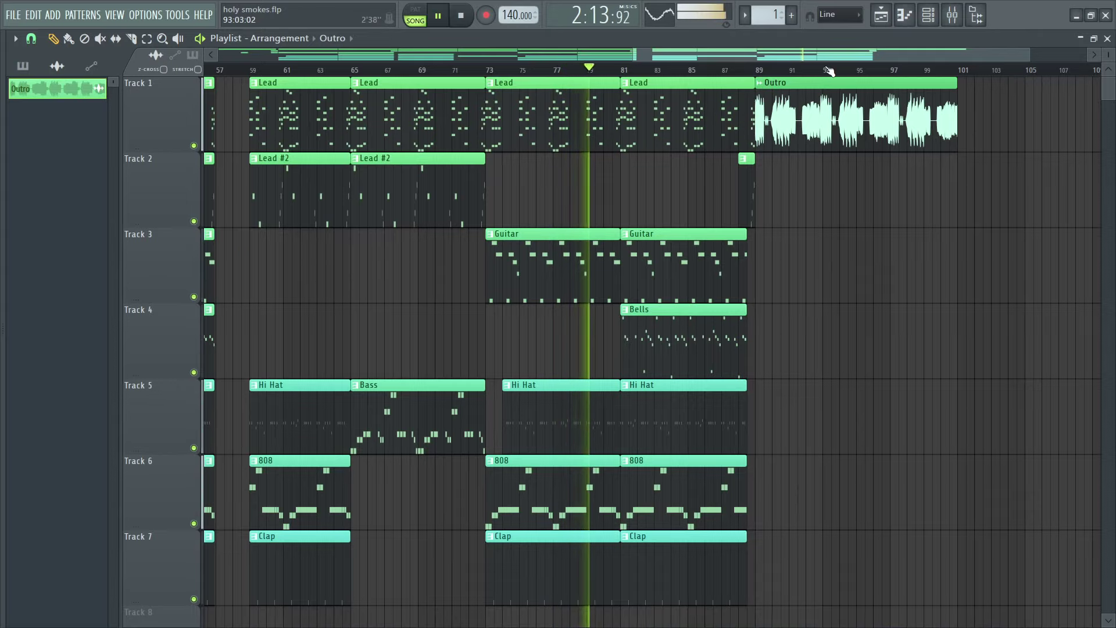
{"action": "scroll", "coordinate": [826, 68], "scroll_direction": "up", "scroll_amount": 3}
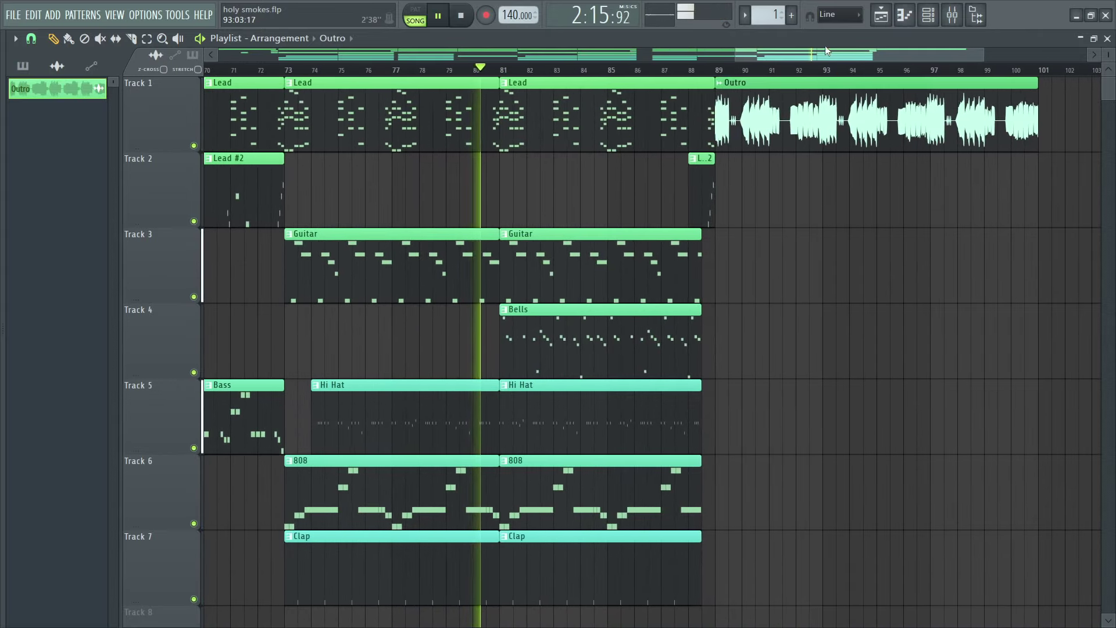
{"action": "scroll", "coordinate": [829, 56], "scroll_direction": "down", "scroll_amount": 3}
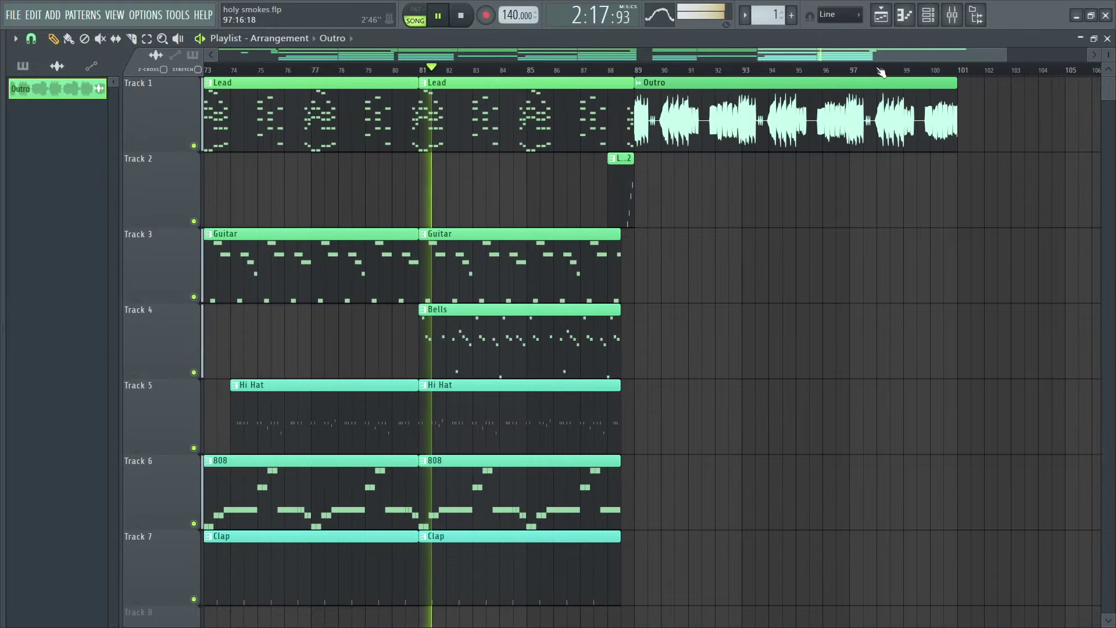
{"action": "scroll", "coordinate": [881, 71], "scroll_direction": "down", "scroll_amount": 3}
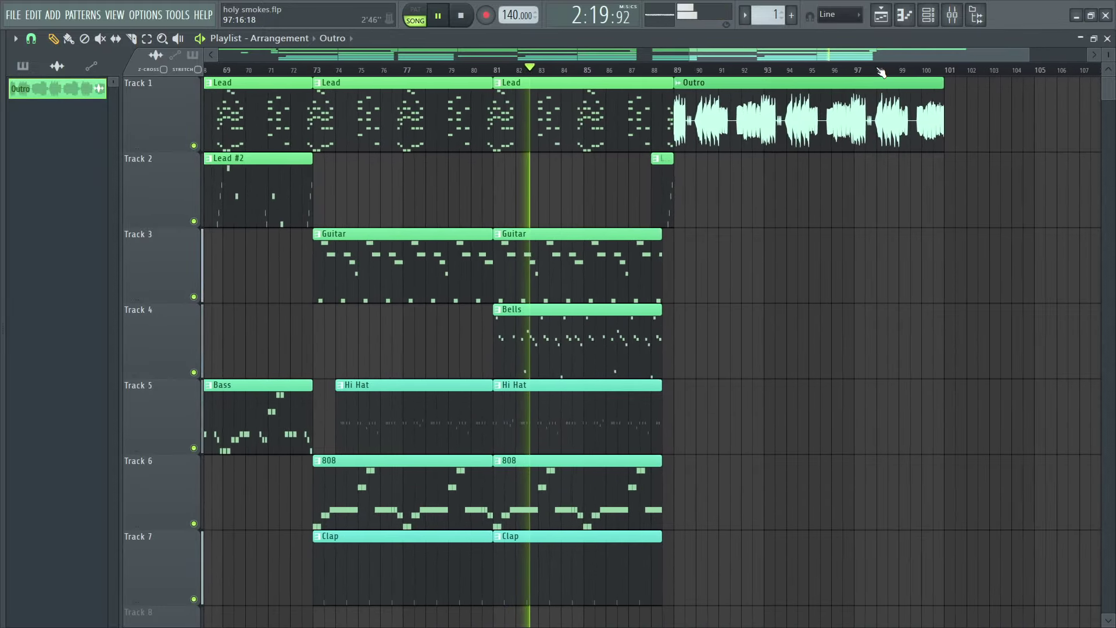
{"action": "scroll", "coordinate": [880, 70], "scroll_direction": "up", "scroll_amount": 3}
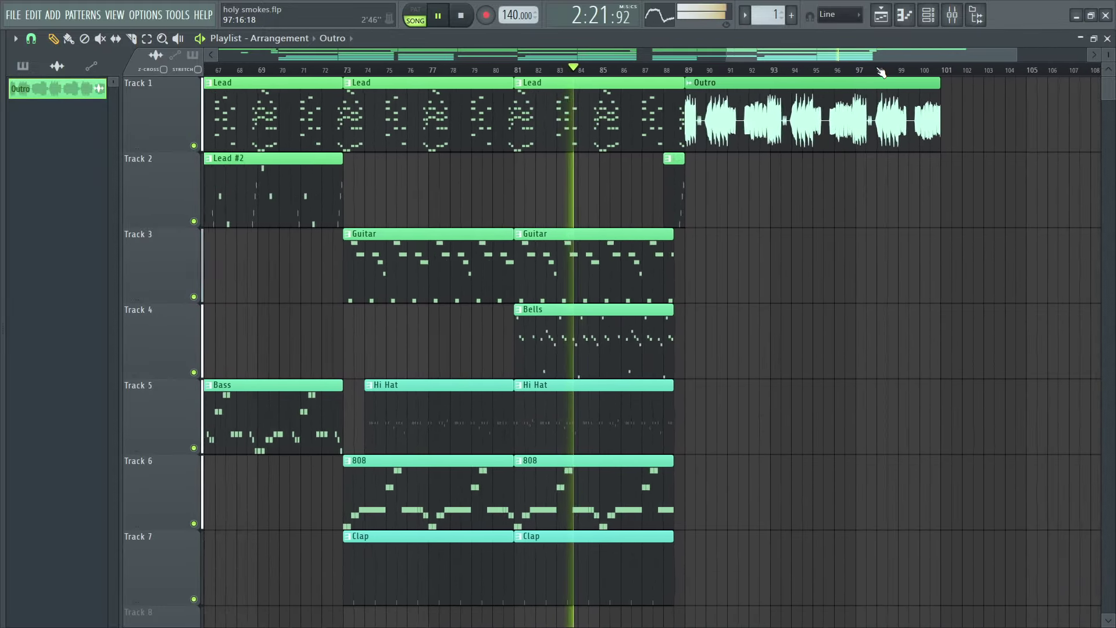
{"action": "scroll", "coordinate": [881, 71], "scroll_direction": "down", "scroll_amount": 1}
{"action": "scroll", "coordinate": [880, 71], "scroll_direction": "up", "scroll_amount": 1}
{"action": "scroll", "coordinate": [880, 71], "scroll_direction": "down", "scroll_amount": 1}
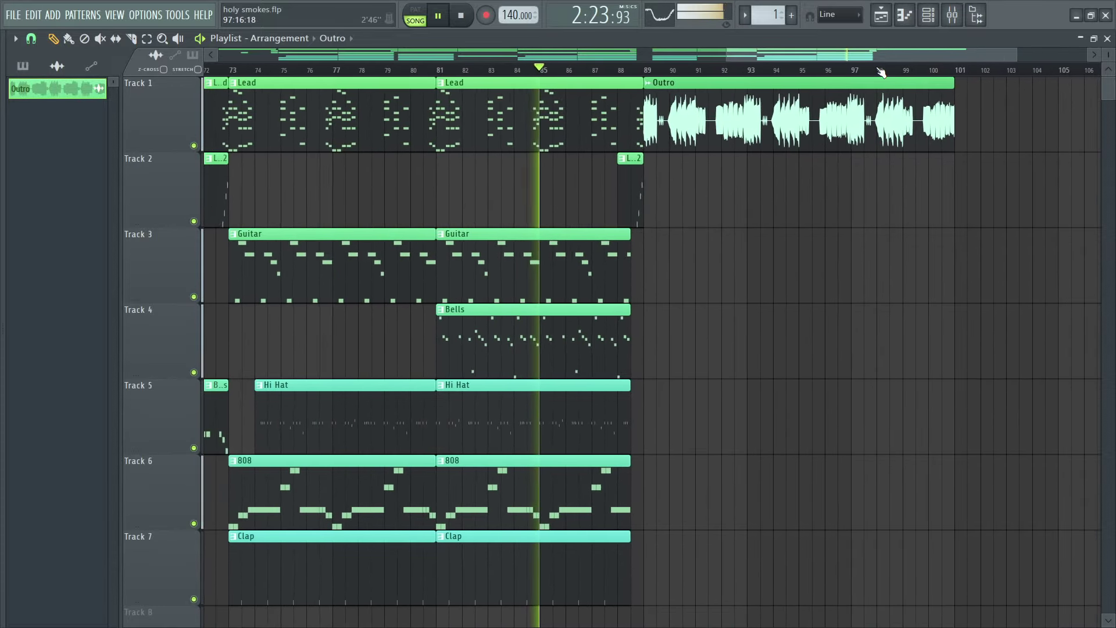
{"action": "scroll", "coordinate": [880, 71], "scroll_direction": "down", "scroll_amount": 3}
{"action": "scroll", "coordinate": [881, 71], "scroll_direction": "up", "scroll_amount": 3}
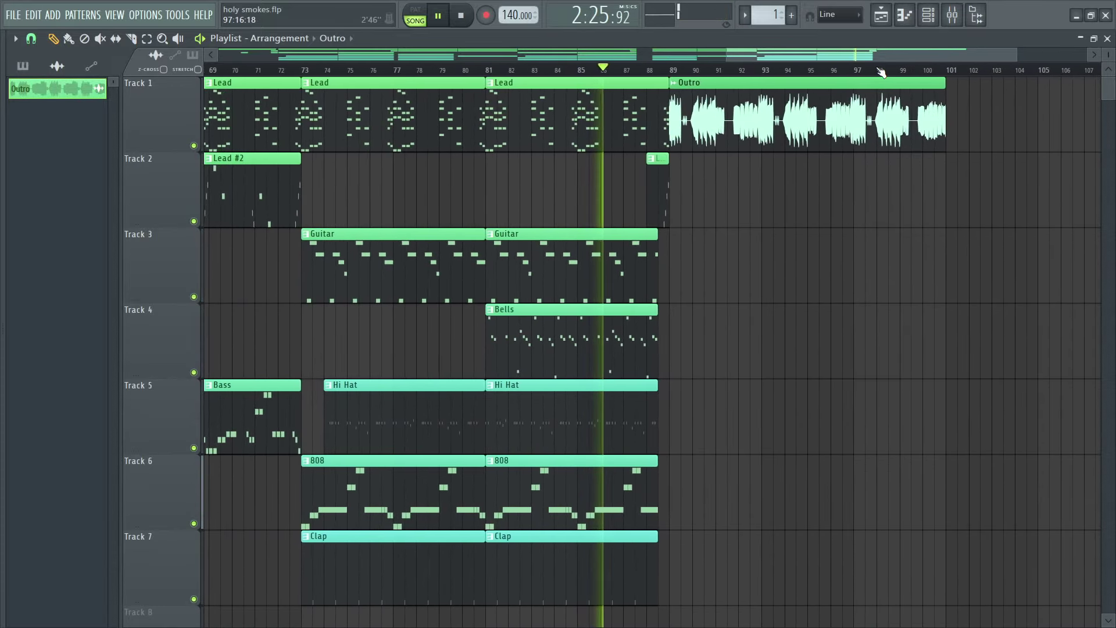
{"action": "scroll", "coordinate": [881, 70], "scroll_direction": "down", "scroll_amount": 3}
{"action": "scroll", "coordinate": [881, 71], "scroll_direction": "up", "scroll_amount": 3}
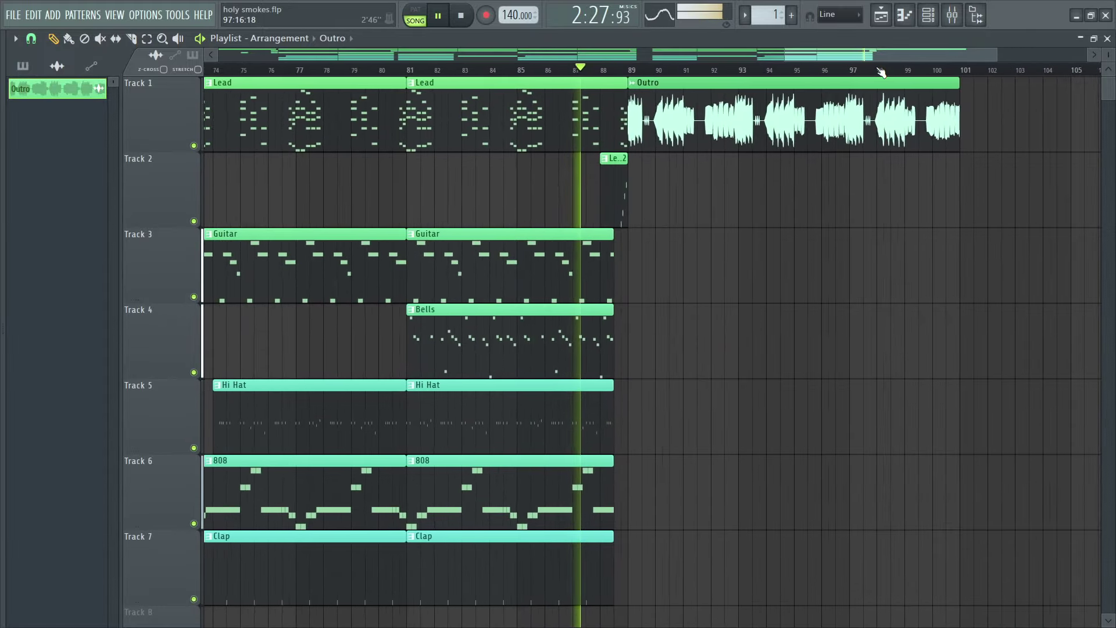
{"action": "scroll", "coordinate": [880, 71], "scroll_direction": "down", "scroll_amount": 1}
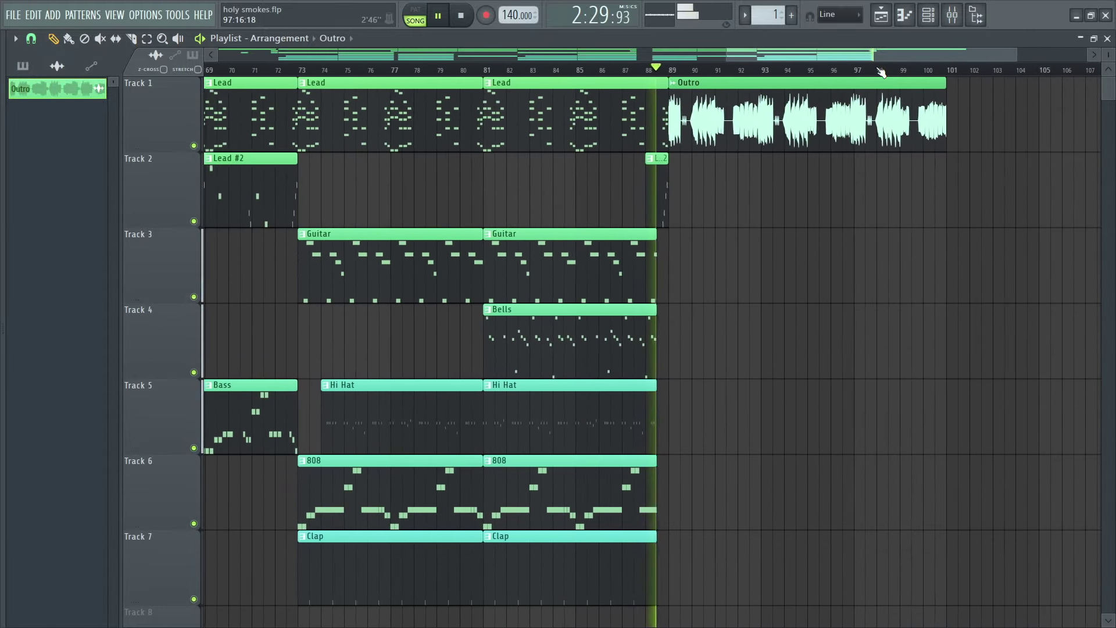
{"action": "scroll", "coordinate": [894, 45], "scroll_direction": "down", "scroll_amount": 1}
{"action": "scroll", "coordinate": [904, 97], "scroll_direction": "up", "scroll_amount": 1}
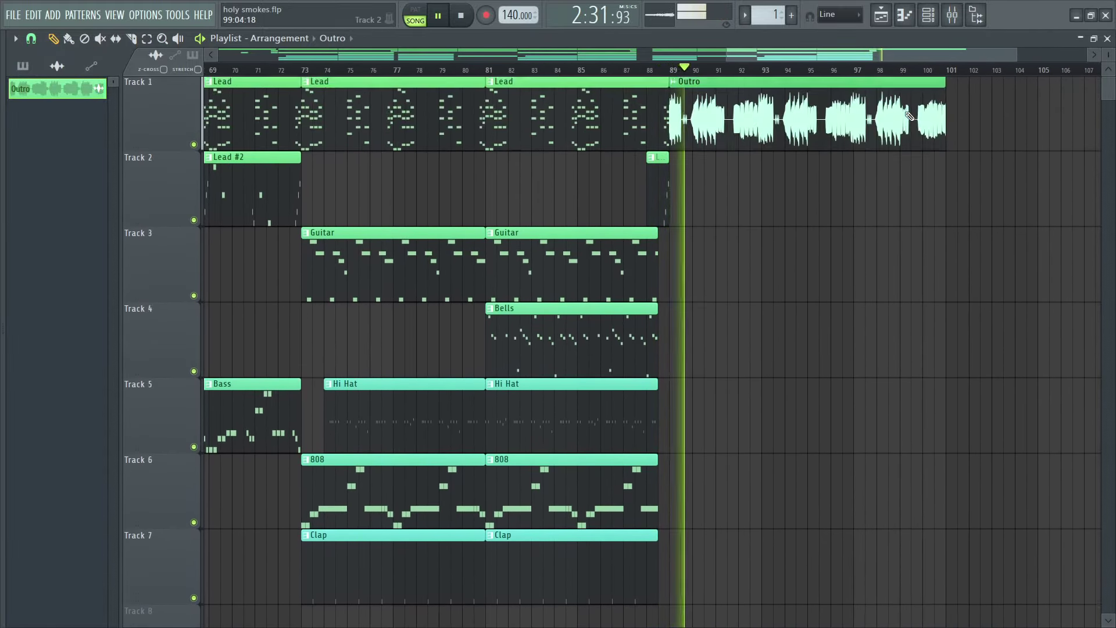
Step: Select bars 89 to 104 on the timeline over the Outro clip, play to the clip's end and stop playback
{"action": "left_click_drag", "start_coordinate": [1039, 71], "coordinate": [676, 79]}
{"action": "left_click", "coordinate": [982, 104]}
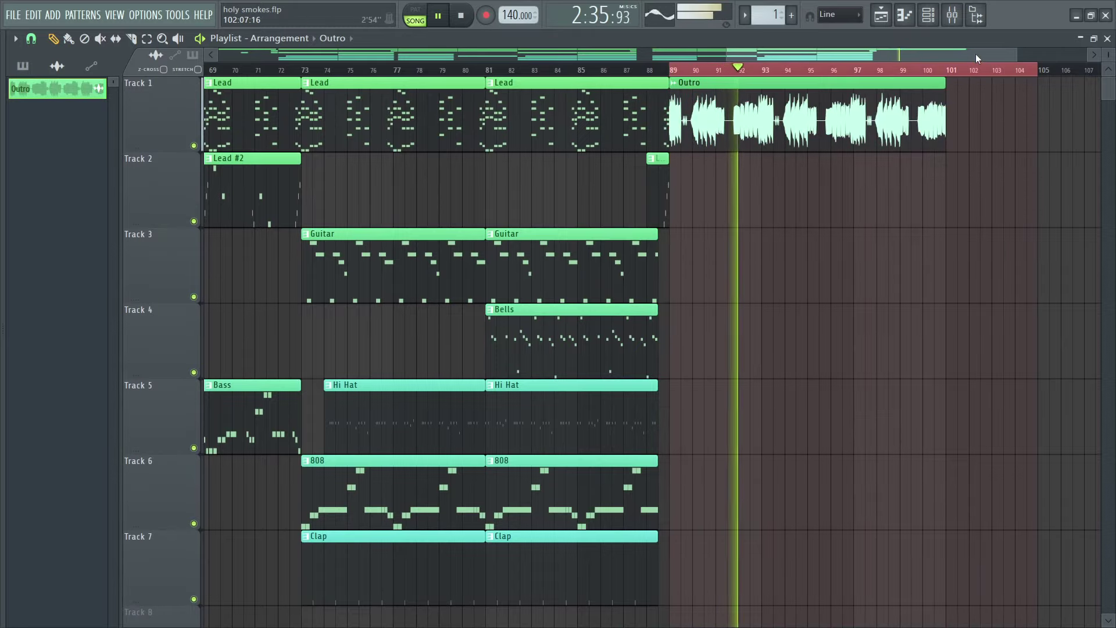
{"action": "scroll", "coordinate": [975, 54], "scroll_direction": "down", "scroll_amount": 3}
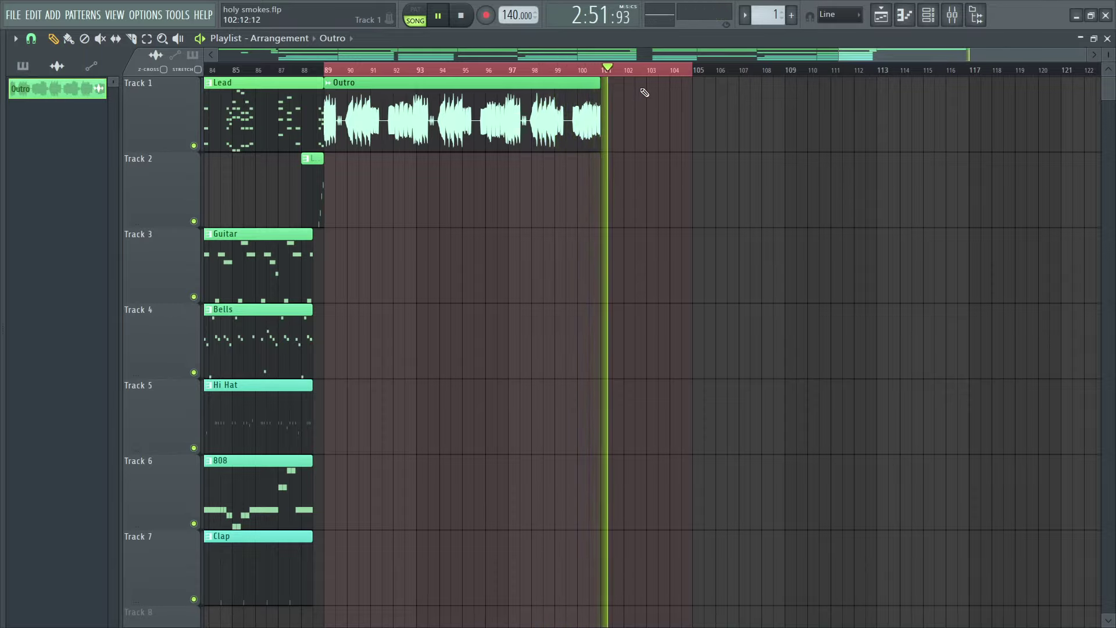
{"action": "key", "text": "space"}
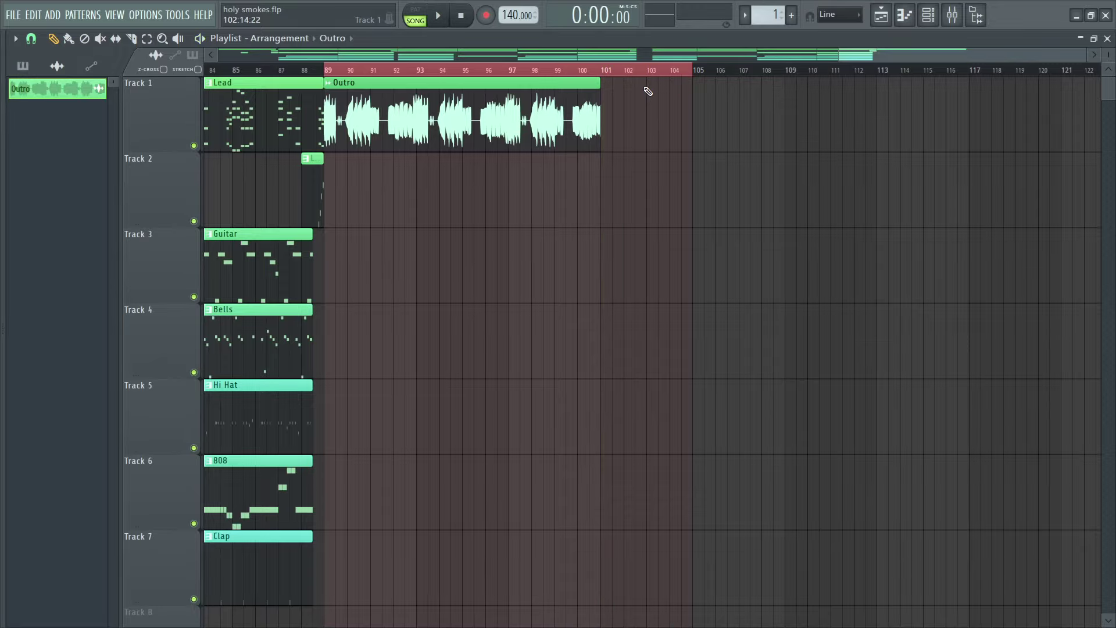
Step: Clear the timeline selection, show the whole arrangement and list the patterns in the picker
{"action": "key", "text": "ctrl+d"}
{"action": "scroll", "coordinate": [653, 76], "scroll_direction": "down", "scroll_amount": 5}
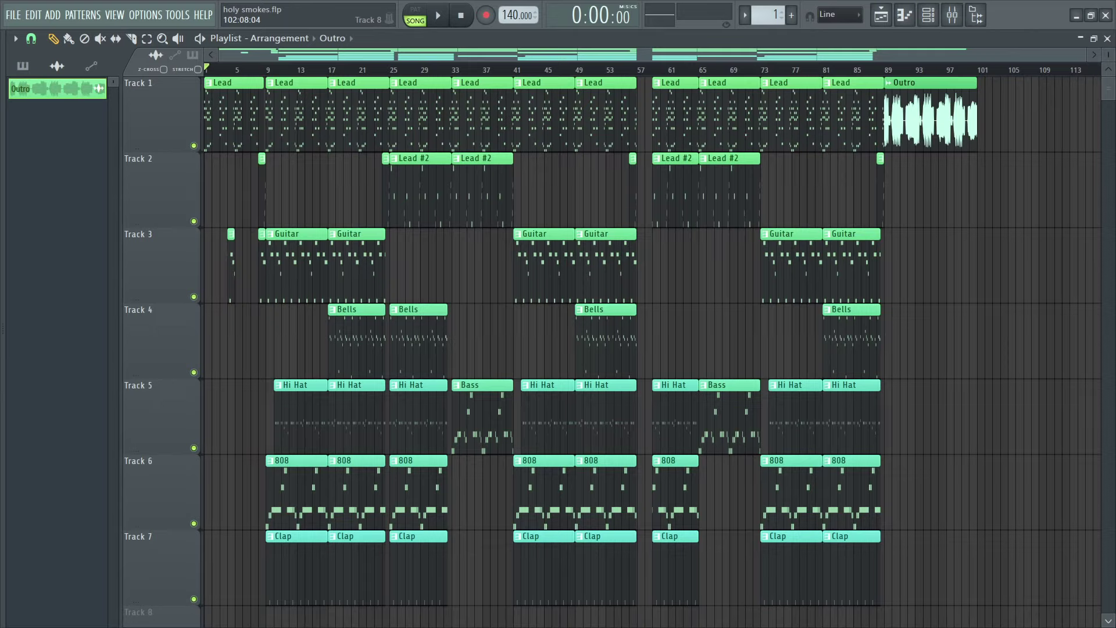
{"action": "left_click", "coordinate": [24, 68]}
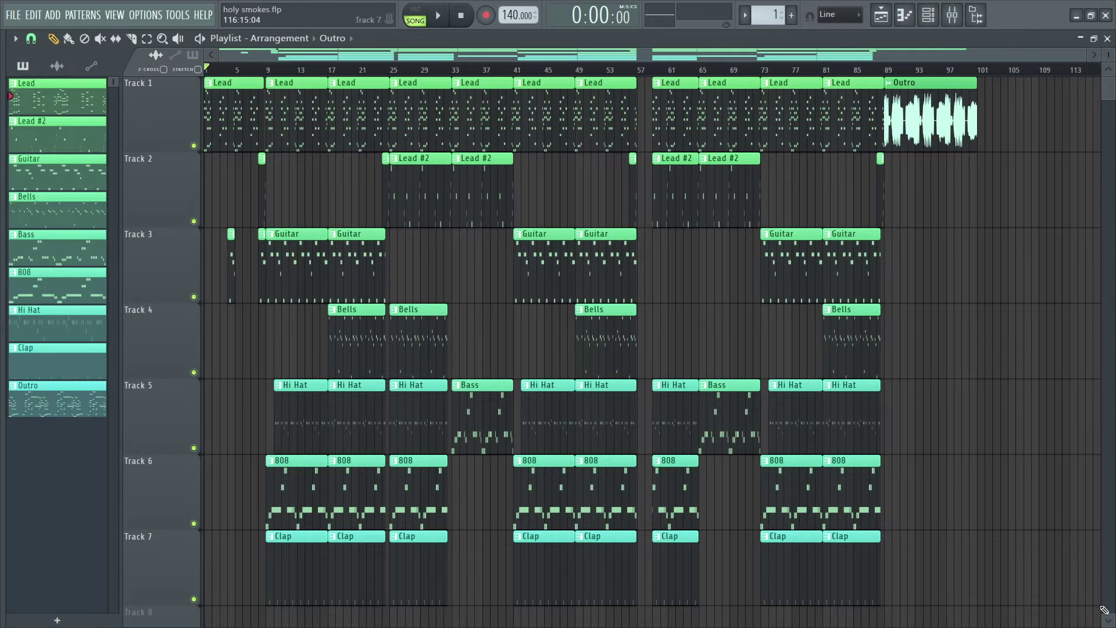